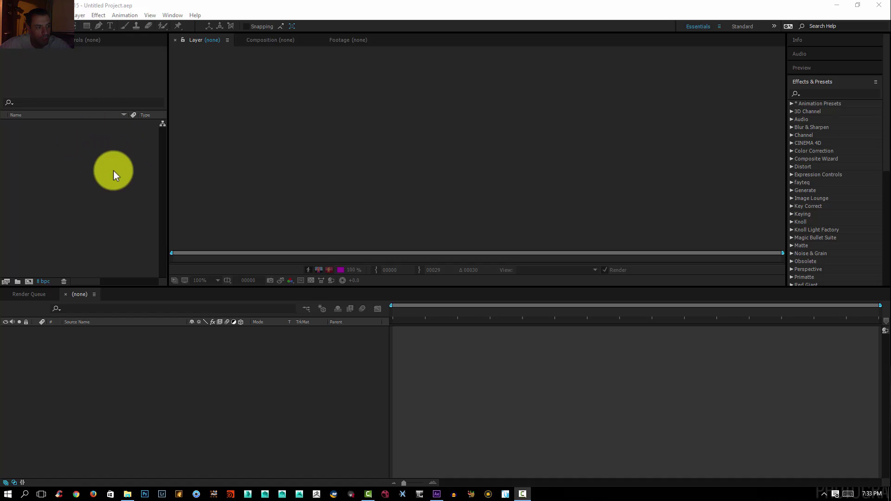
Import haze_Cloud, haze2_Cloud and haze3_Cloud from the haze folder into the project
double_click(110, 139)
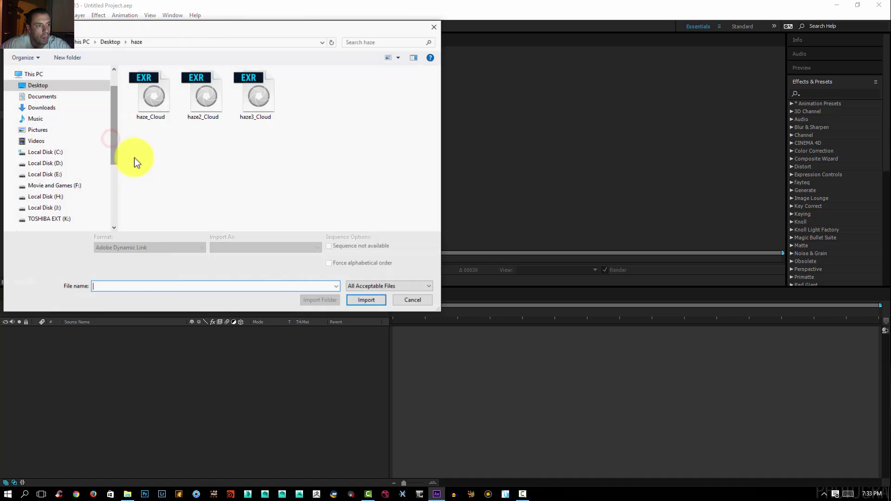
drag(321, 87, 56, 130)
click(373, 294)
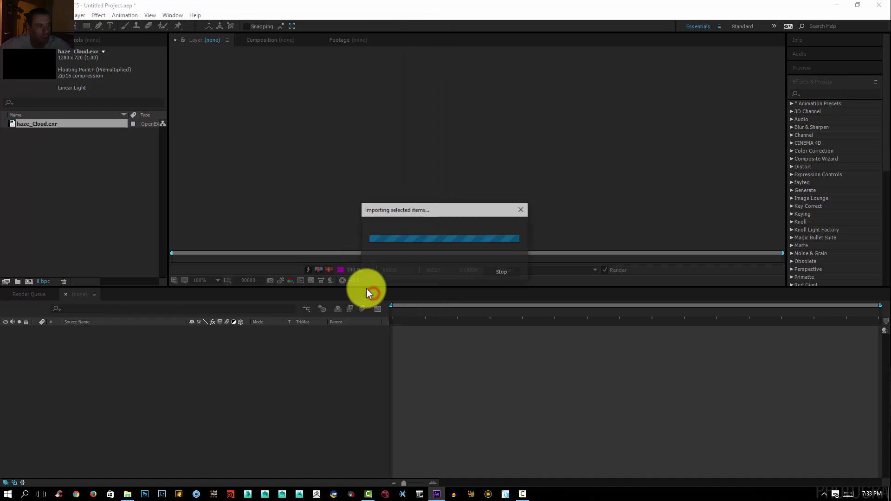
Import the hero frames from the Desktop's hero_cloud folder as an OpenEXR sequence, starting with hero0000
double_click(81, 166)
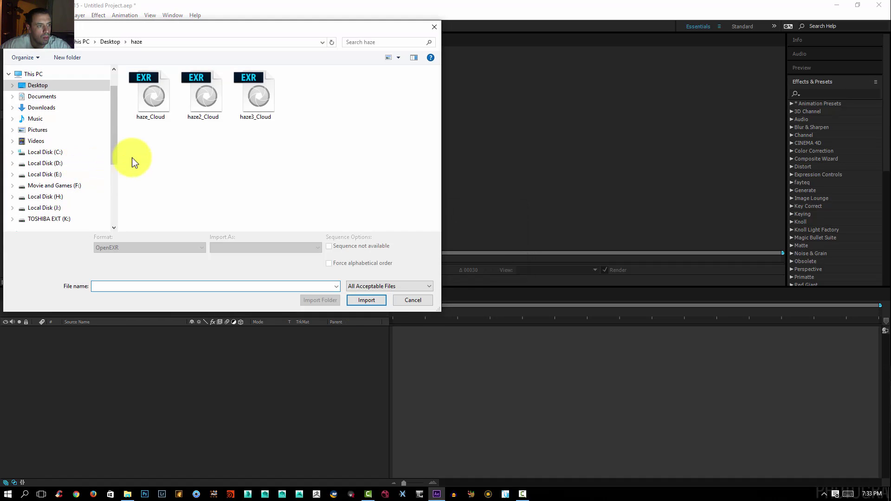
click(109, 43)
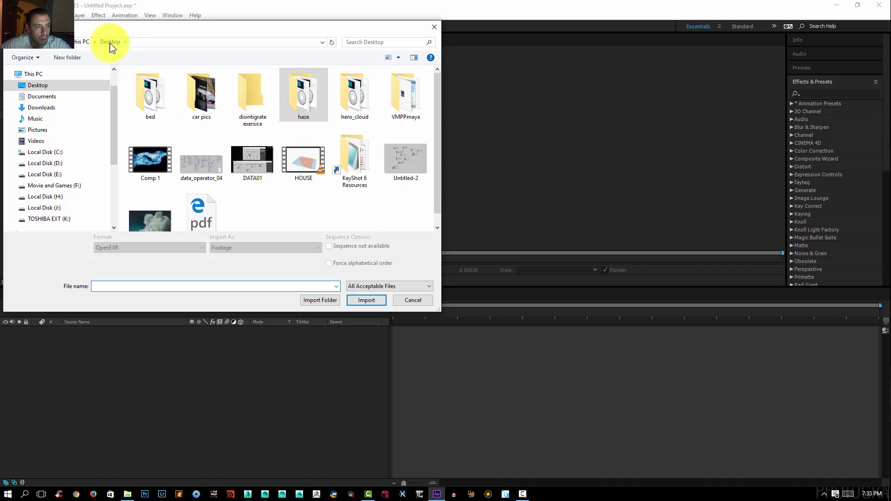
double_click(358, 103)
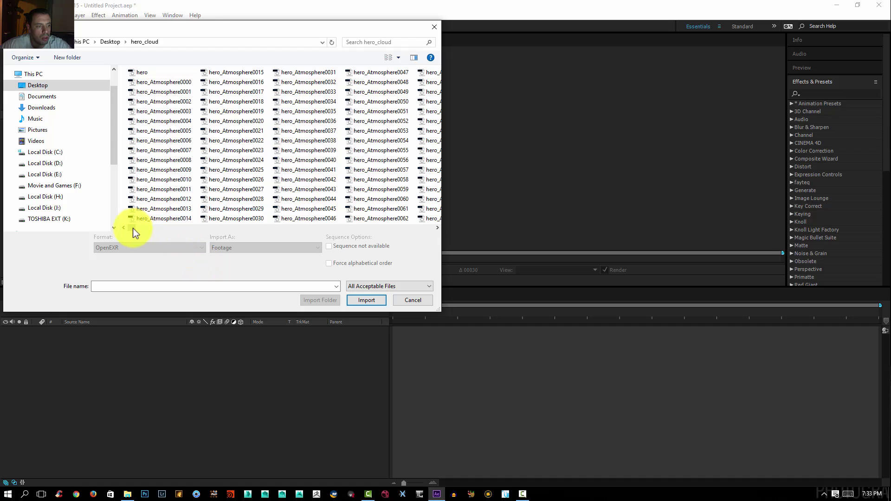
drag(133, 228, 367, 228)
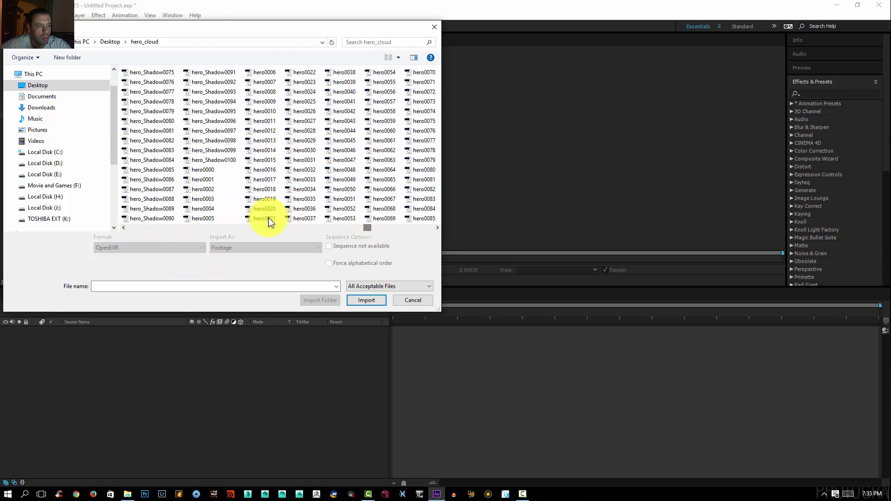
click(206, 171)
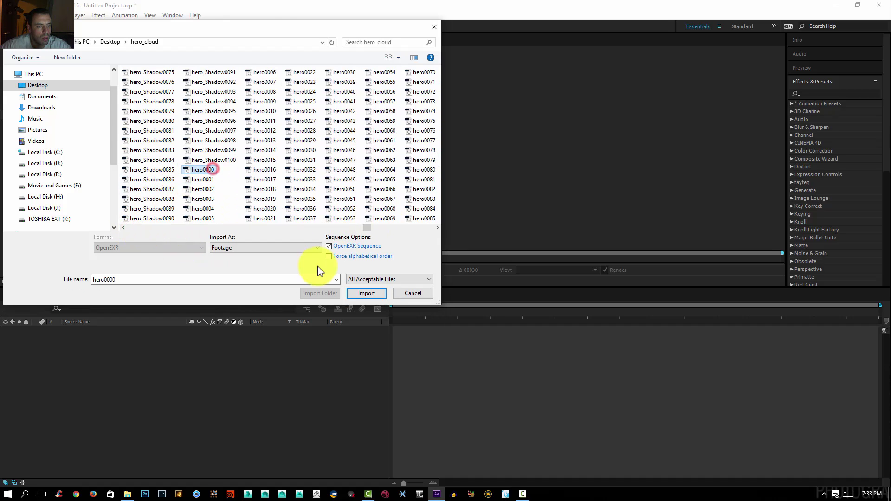
click(365, 293)
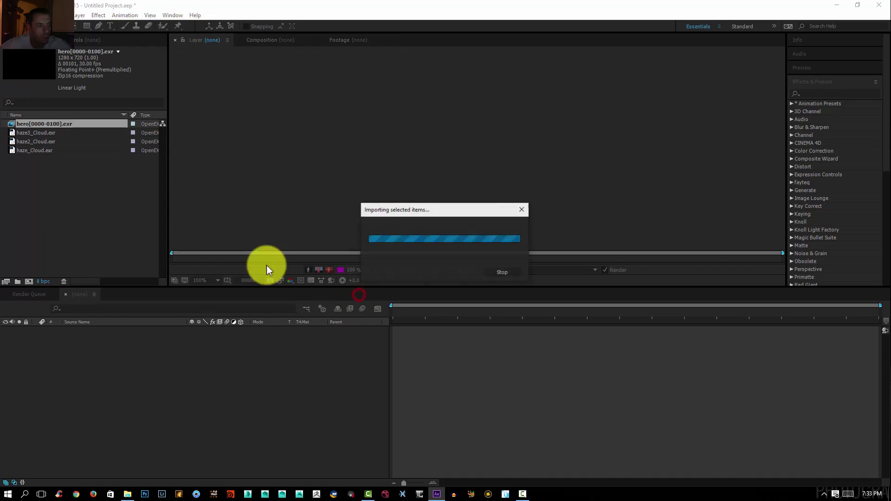
Import the single bed_Cloud EXR image from the Desktop's bed folder
double_click(82, 165)
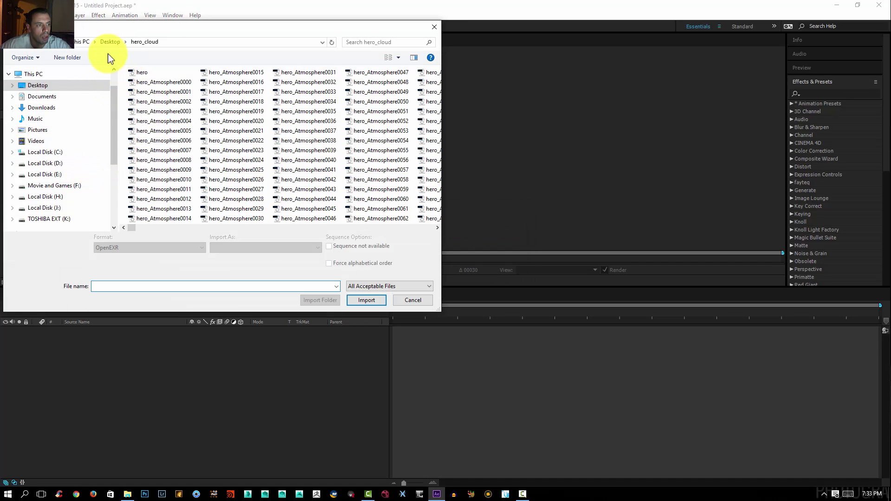
click(107, 42)
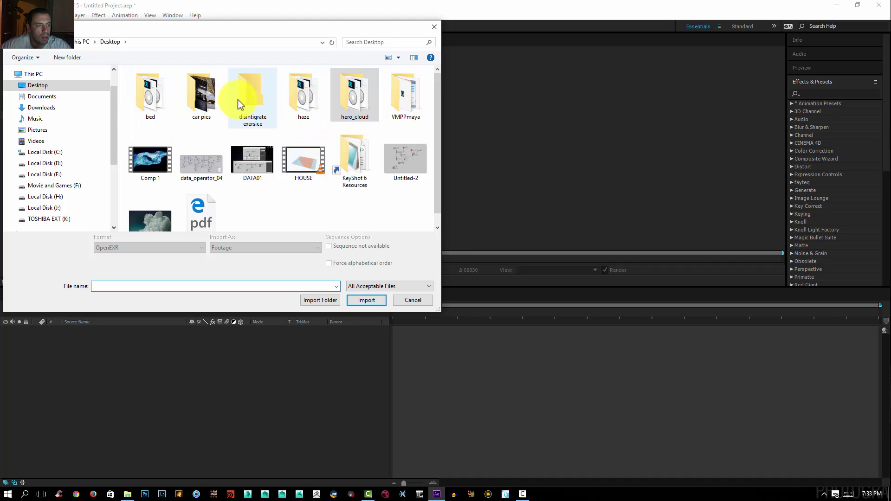
double_click(155, 106)
click(154, 103)
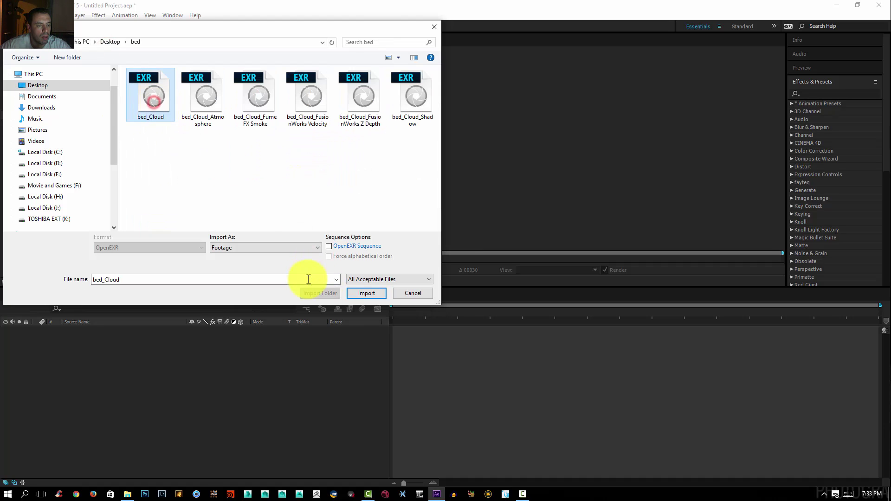
click(366, 300)
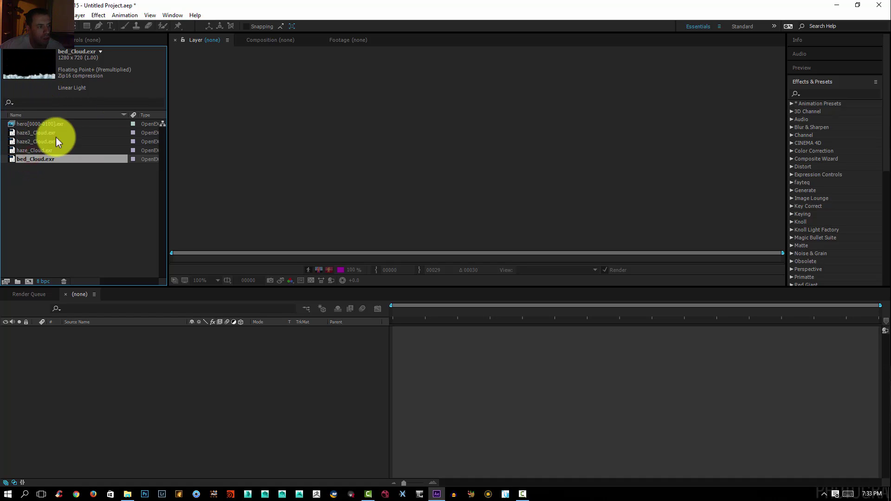
Create a new composition from the hero[0000-0100].exr sequence and fit its frame in the viewer
drag(33, 125, 28, 280)
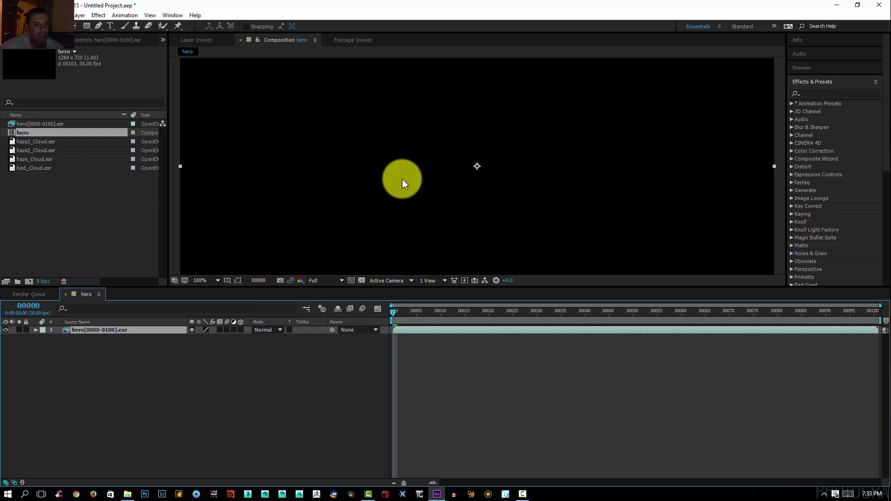
key(comma)
Freeze the hero[0000-0100].exr layer on frame 81, move the current time to frame 23 and collapse the layer's properties
drag(390, 308, 785, 308)
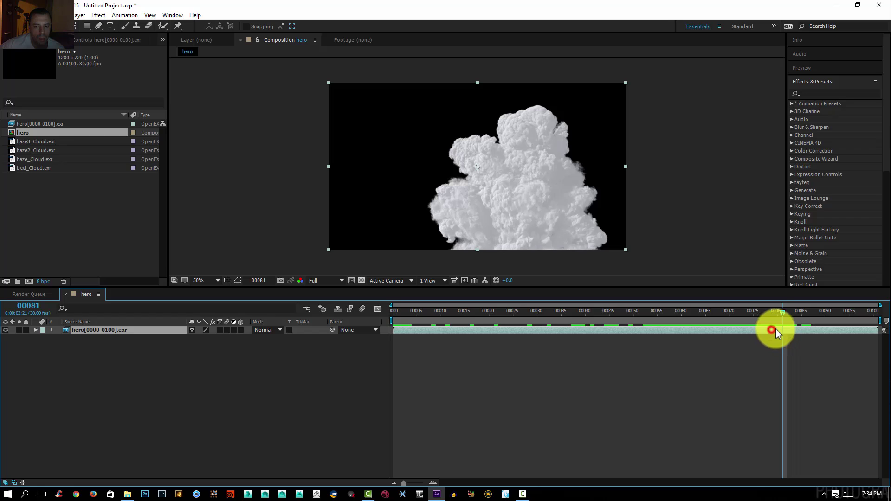
right_click(664, 329)
mouse_move(692, 179)
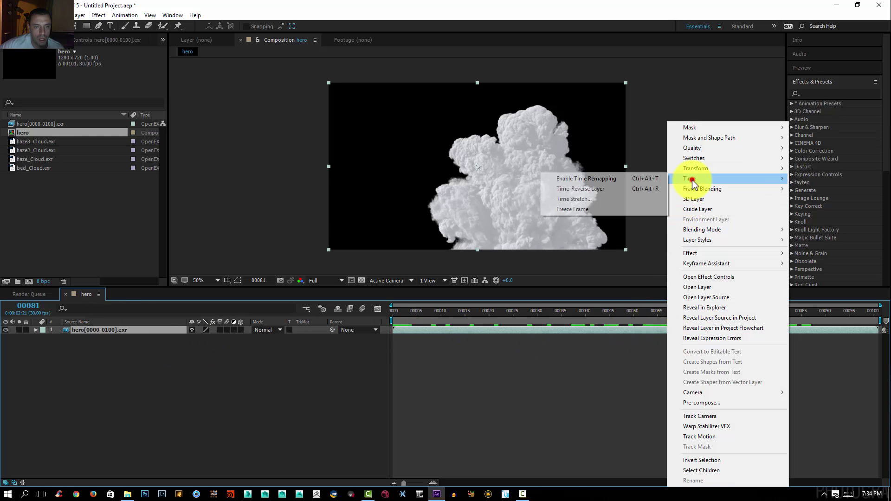
click(576, 209)
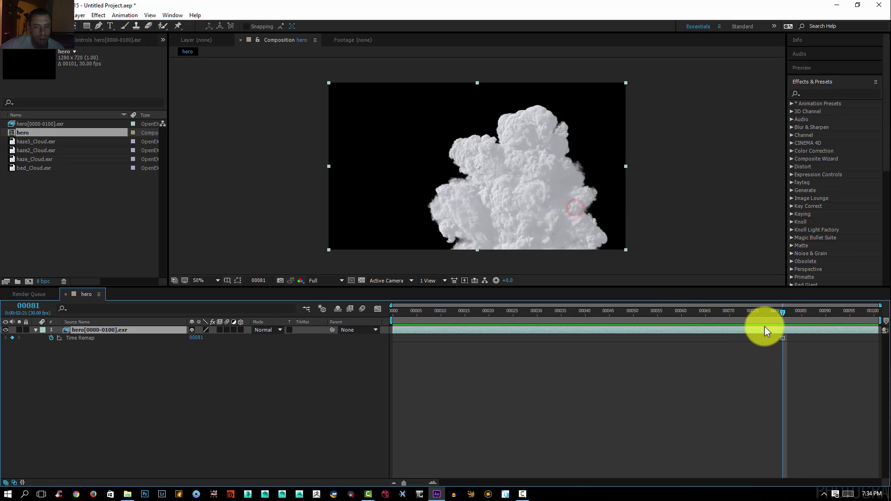
click(456, 312)
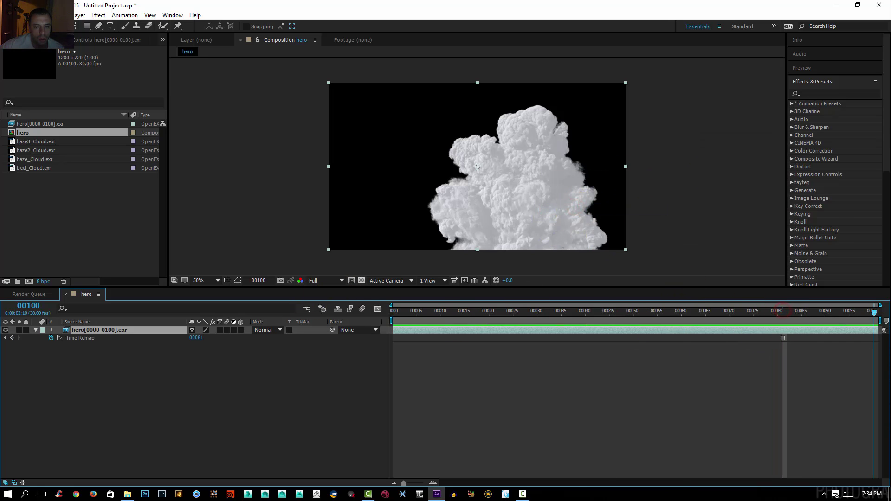
click(506, 308)
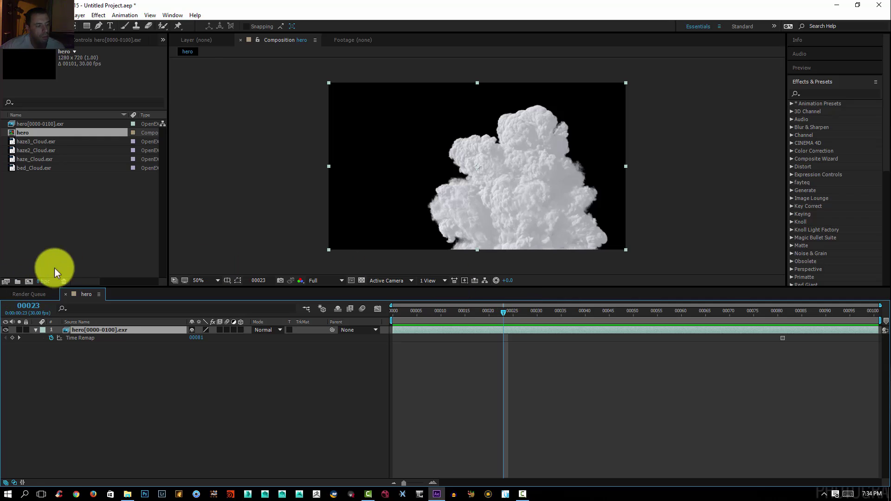
click(36, 330)
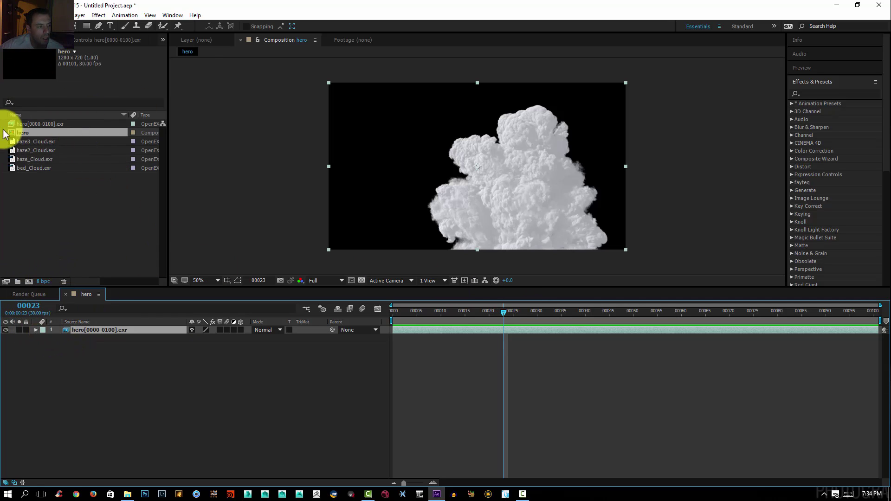
Add bed_Cloud.exr to the hero composition as a layer above the hero sequence
drag(29, 166, 81, 328)
scroll(474, 249, up, 2)
drag(474, 249, 455, 211)
key(comma)
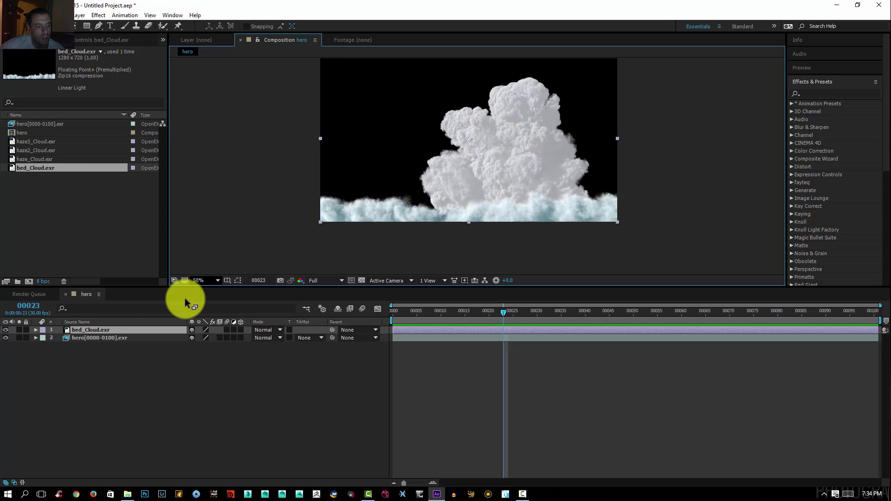
Apply the Color Balance effect to the hero[0000-0100].exr layer
click(106, 338)
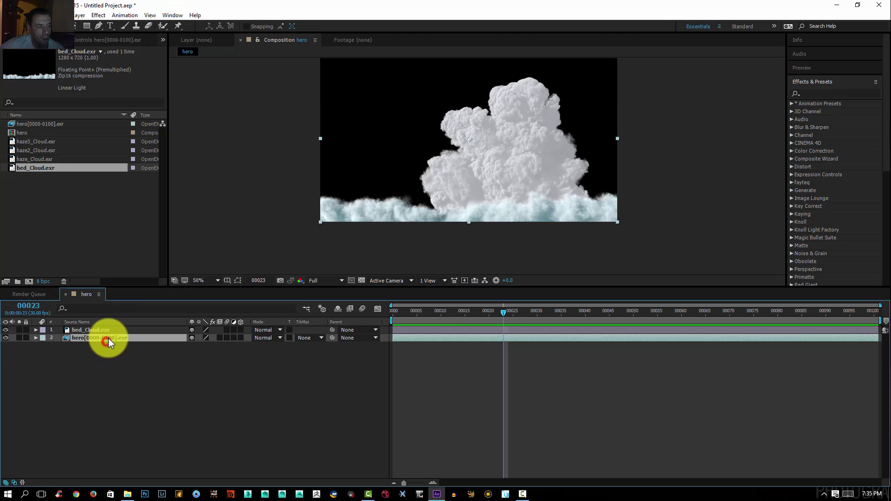
click(95, 37)
right_click(104, 64)
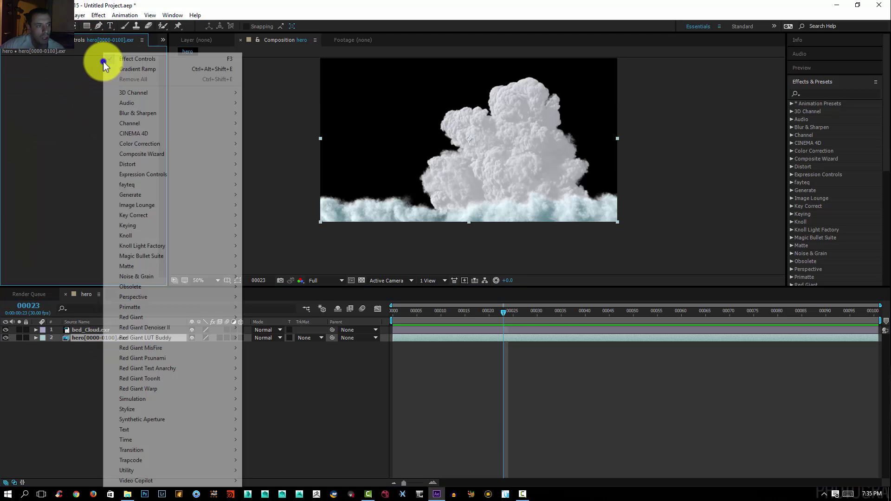
mouse_move(138, 143)
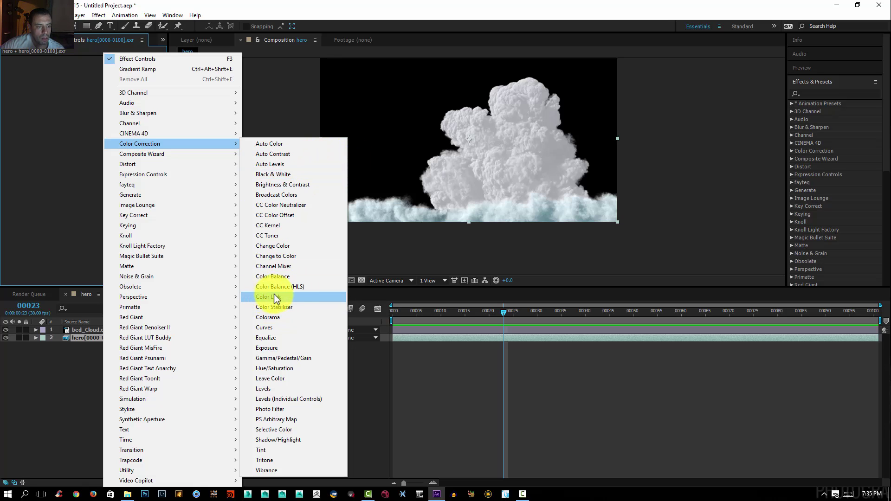
click(286, 277)
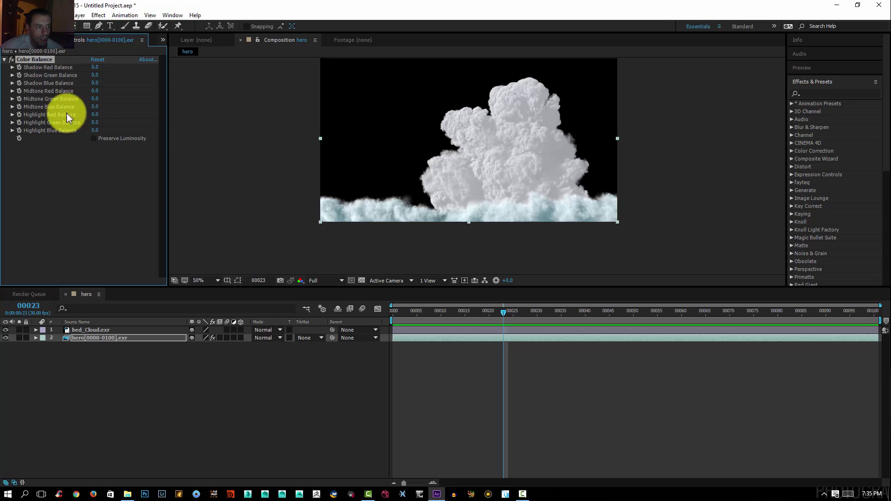
Set the hero layer's Highlight Red Balance to -69, compare it with the cloud bed and collapse the Color Balance effect
drag(95, 119, 63, 114)
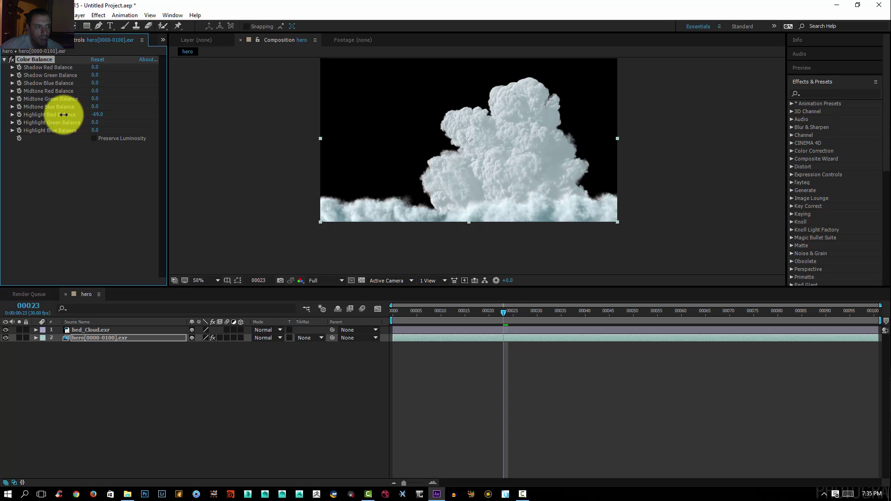
scroll(503, 184, up, 2)
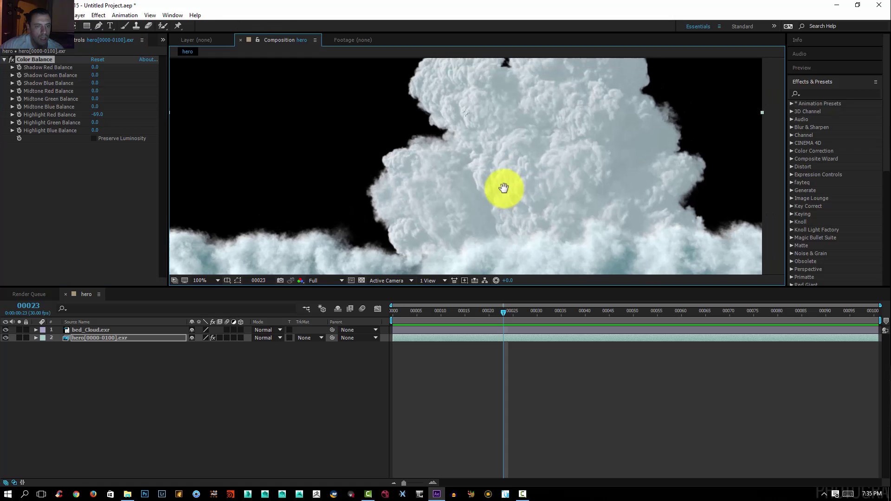
scroll(504, 179, down, 2)
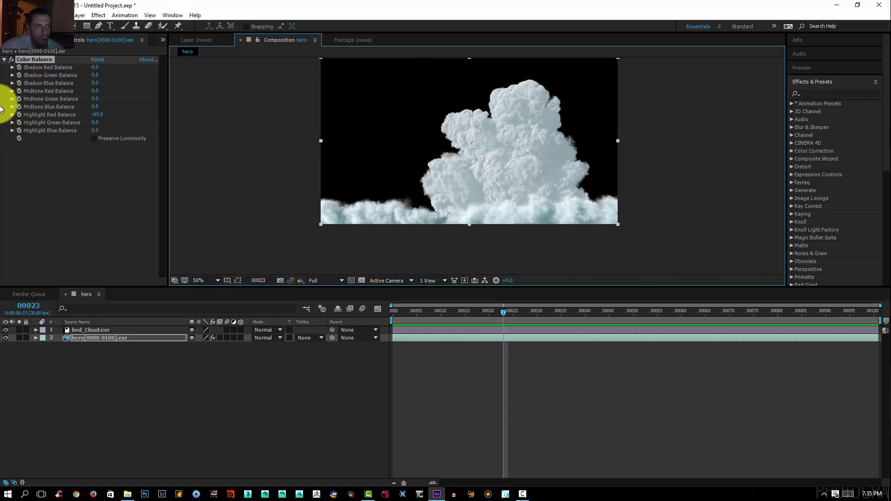
click(5, 59)
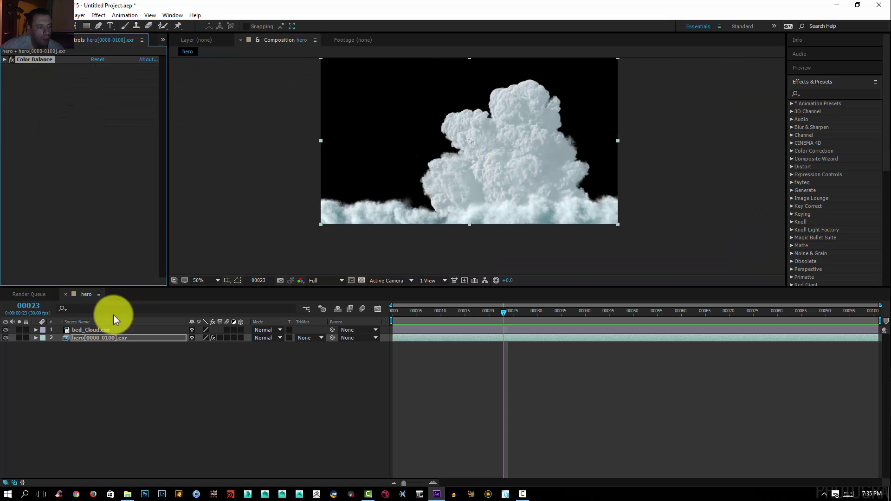
Apply the Curves color correction effect to the bed_Cloud.exr layer
click(90, 329)
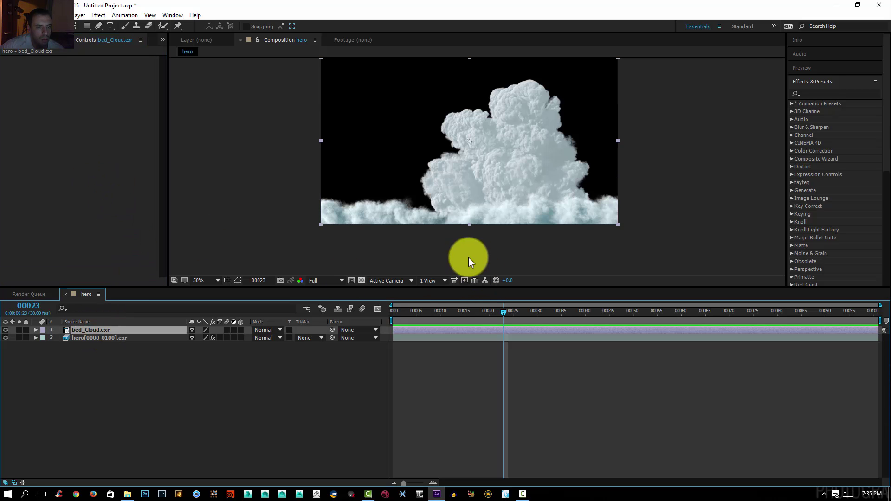
scroll(469, 257, up, 2)
scroll(529, 216, down, 4)
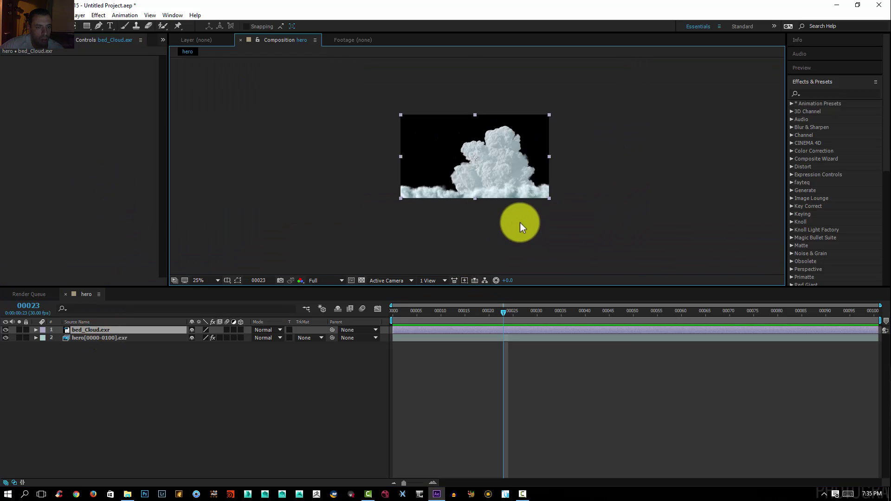
scroll(520, 225, up, 4)
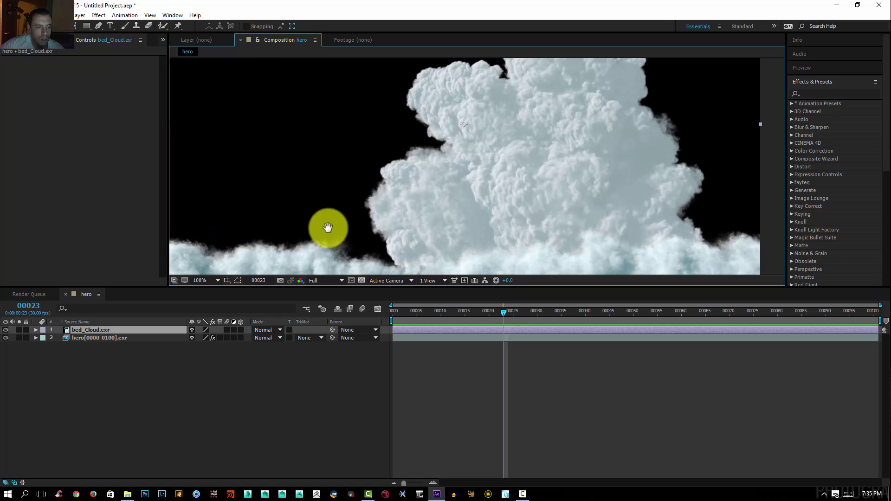
drag(328, 228, 332, 204)
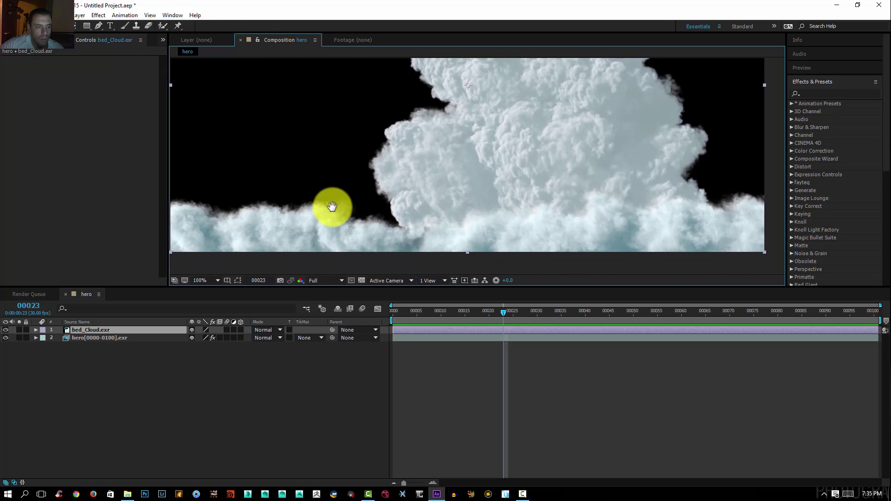
right_click(46, 68)
click(95, 144)
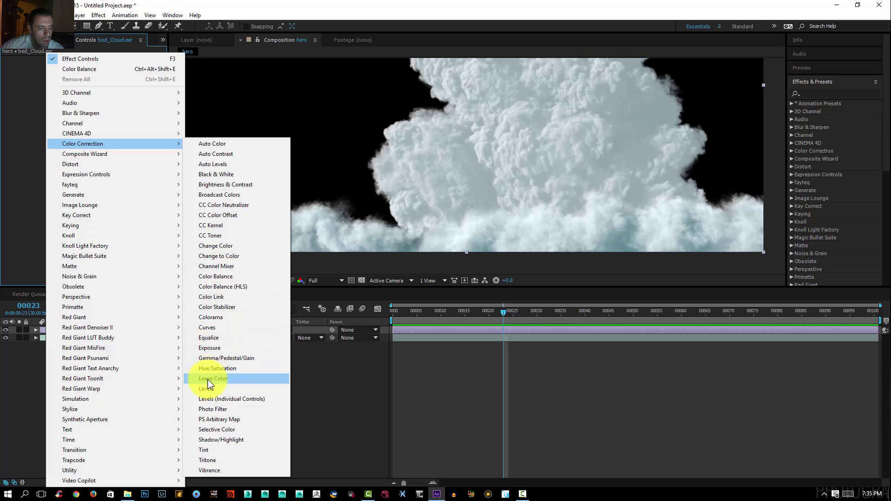
click(217, 328)
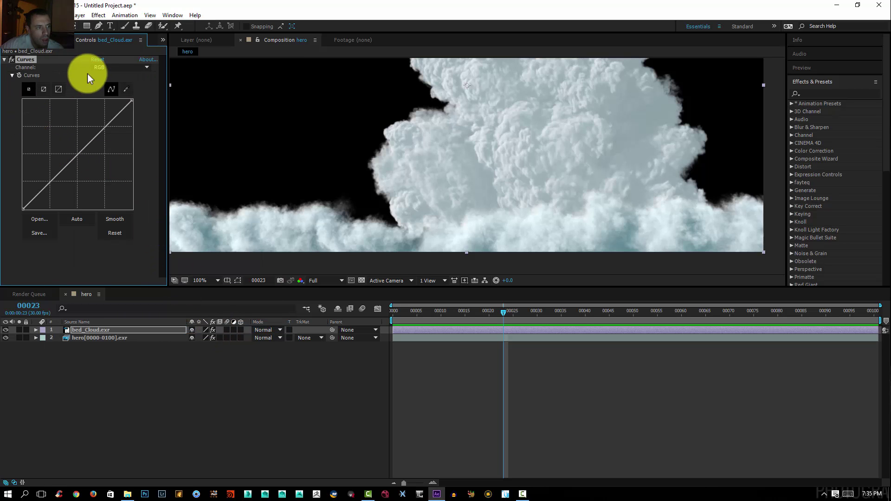
Raise the midpoint of the Red channel in the bed_Cloud.exr layer's Curves effect to warm the cloud bed
click(102, 68)
click(112, 108)
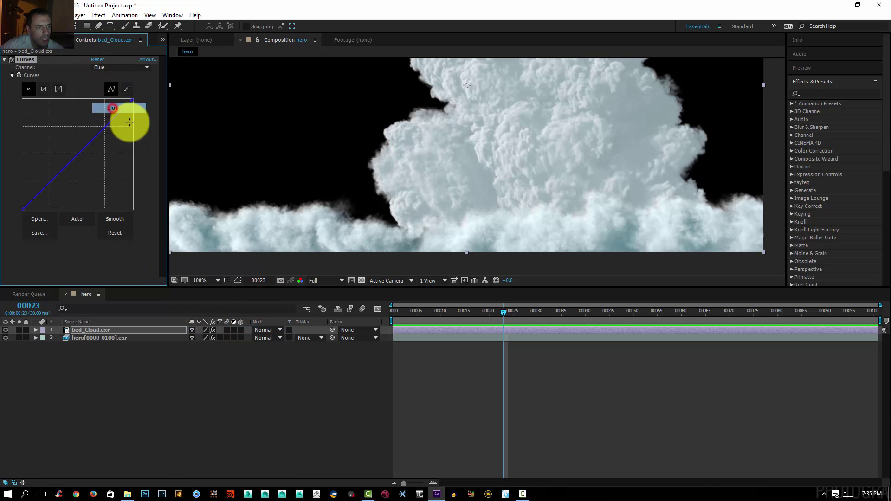
scroll(318, 143, down, 2)
drag(260, 201, 255, 201)
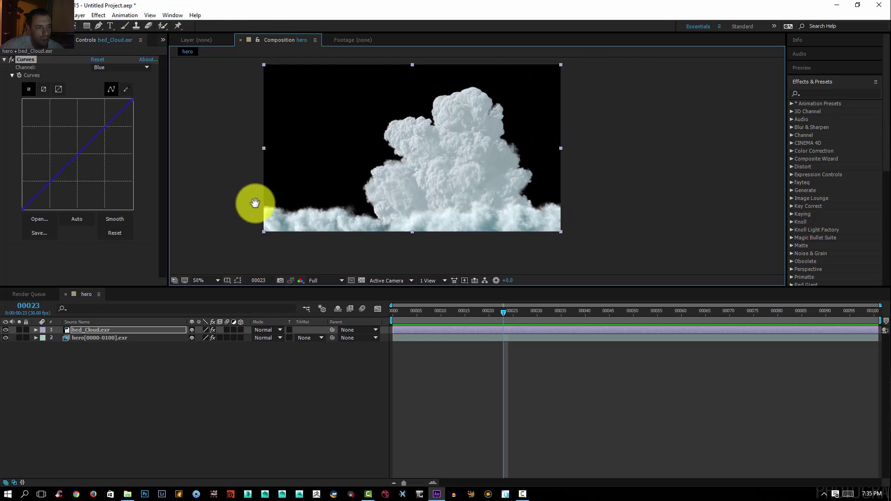
click(113, 68)
click(113, 88)
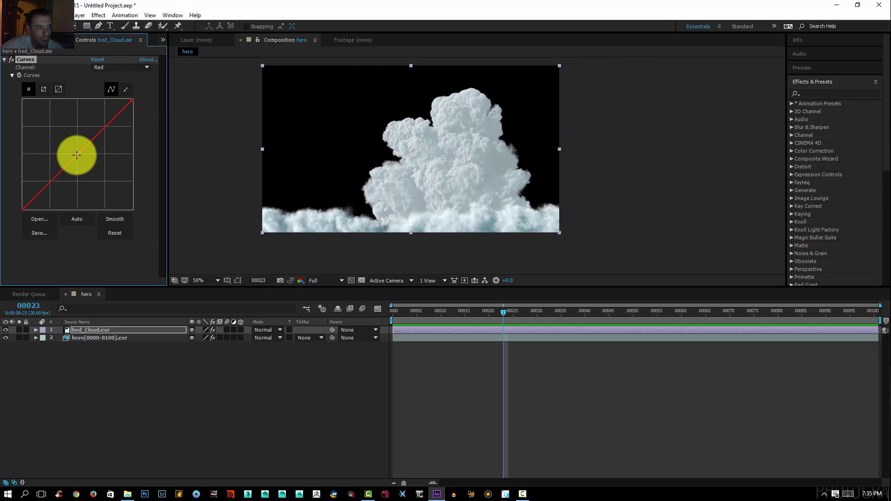
click(76, 153)
drag(75, 156, 74, 154)
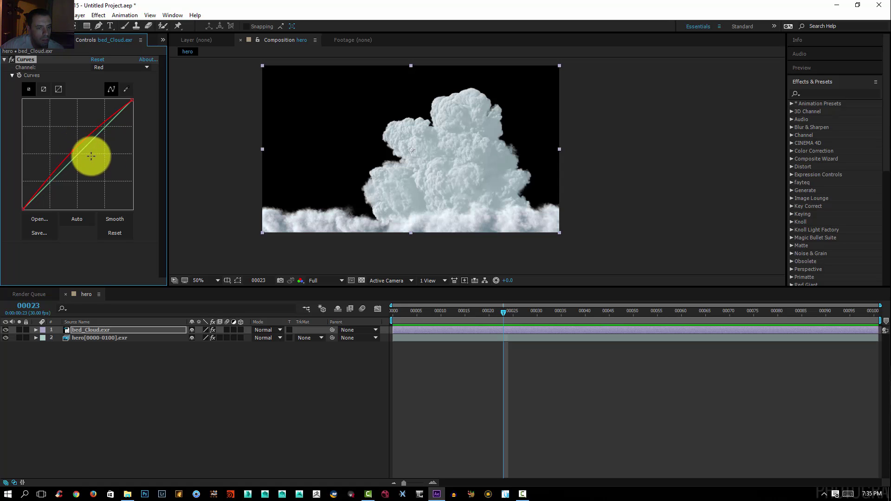
Lower the Red curve's midpoint so it sits just above the diagonal, matching the cloud bed's tint to the hero cloud
scroll(478, 179, up, 2)
drag(471, 204, 432, 221)
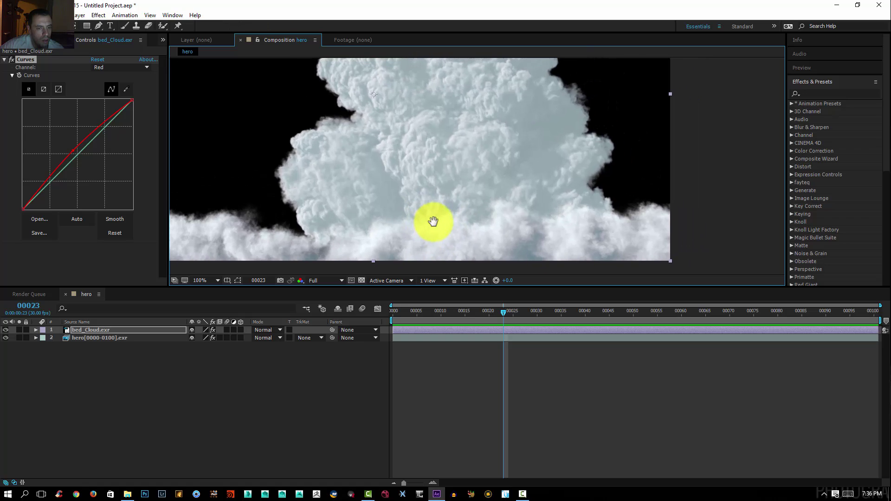
click(73, 155)
drag(73, 156, 327, 179)
scroll(422, 185, down, 2)
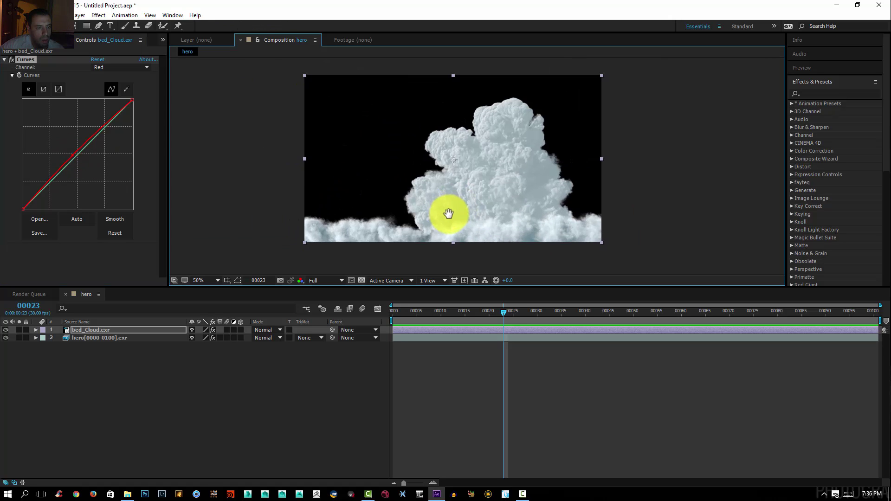
click(636, 194)
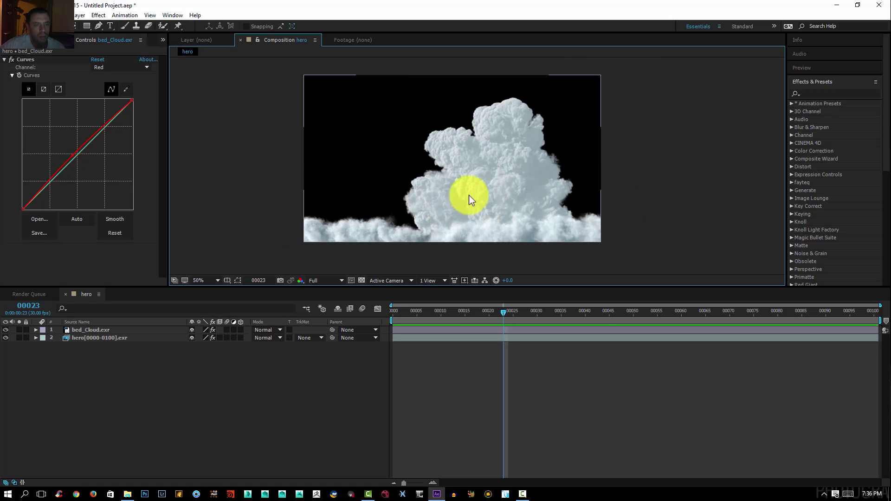
drag(469, 195, 498, 194)
click(98, 366)
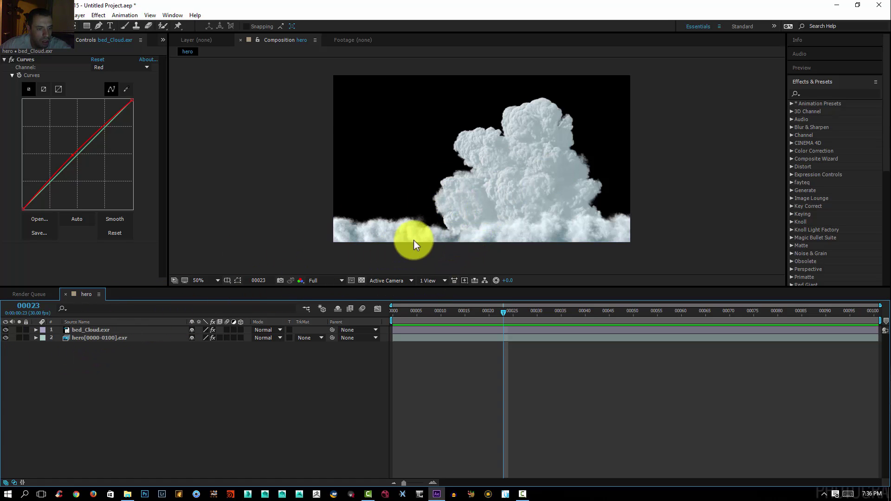
Duplicate the bed_Cloud.exr layer and place the copy beneath the hero[0000-0100].exr layer
click(97, 330)
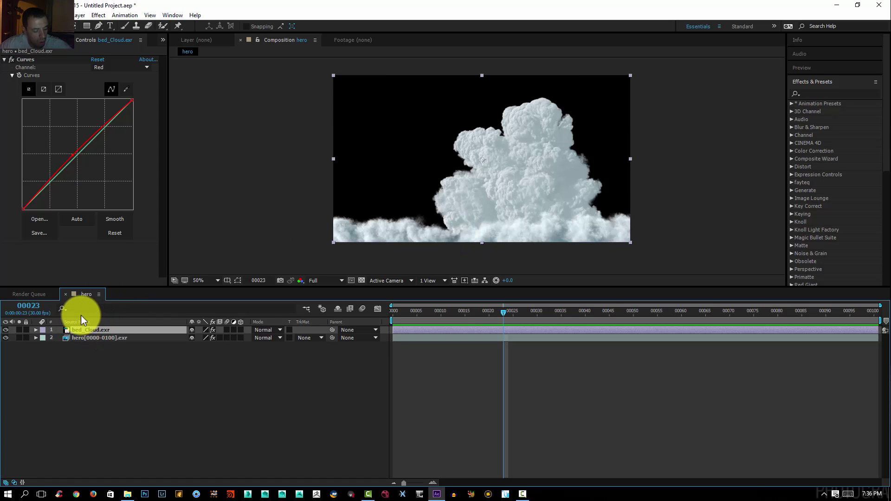
key(ctrl+d)
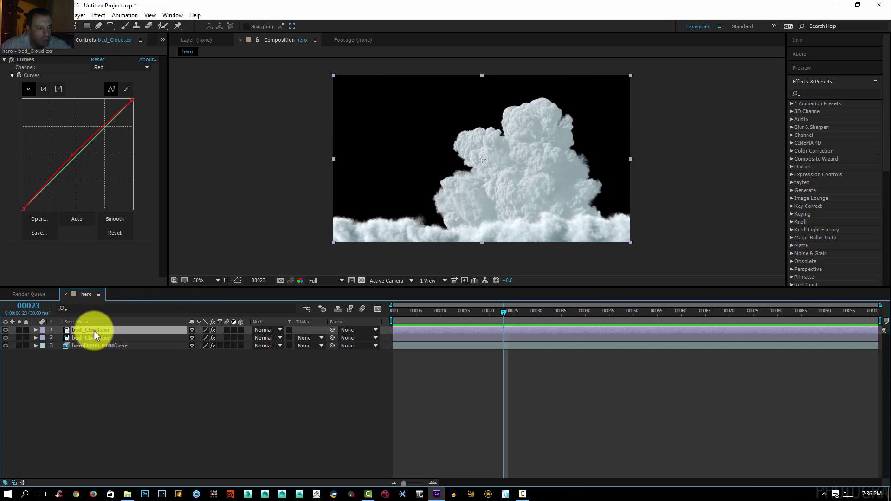
drag(88, 330, 78, 357)
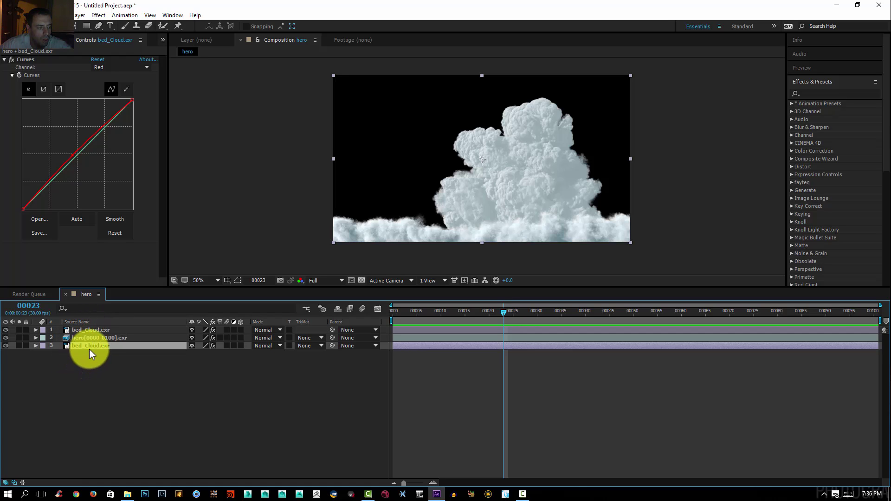
Mirror the bed_Cloud.exr copy behind the hero cloud by setting its Scale to -100.0, 100.0%
key(s)
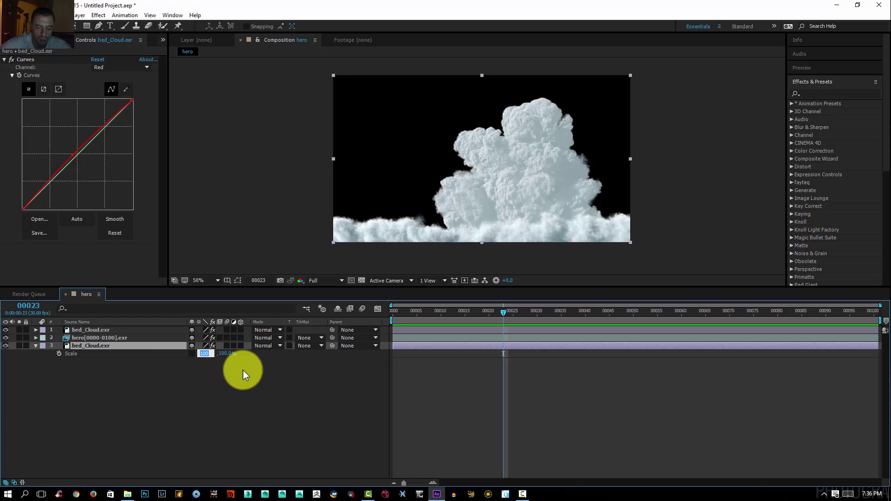
text(-100)
key(Return)
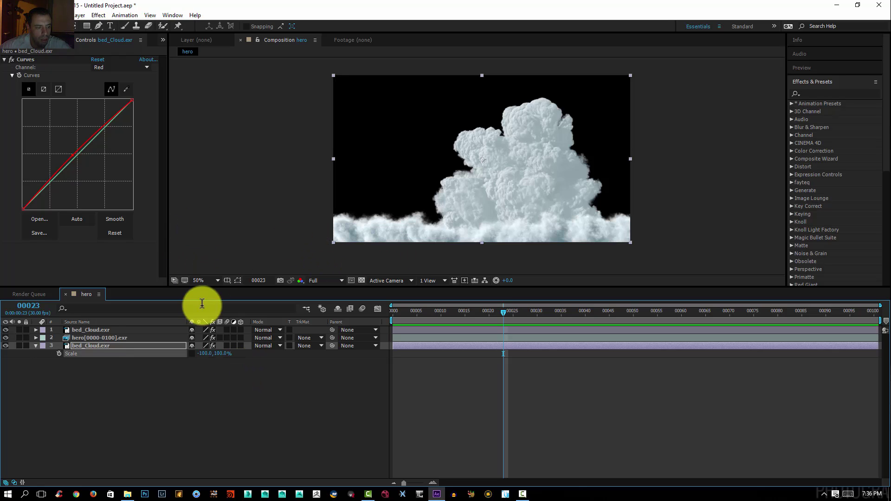
Try to move the mirrored bed_Cloud.exr layer slightly upward behind the hero cloud
click(105, 346)
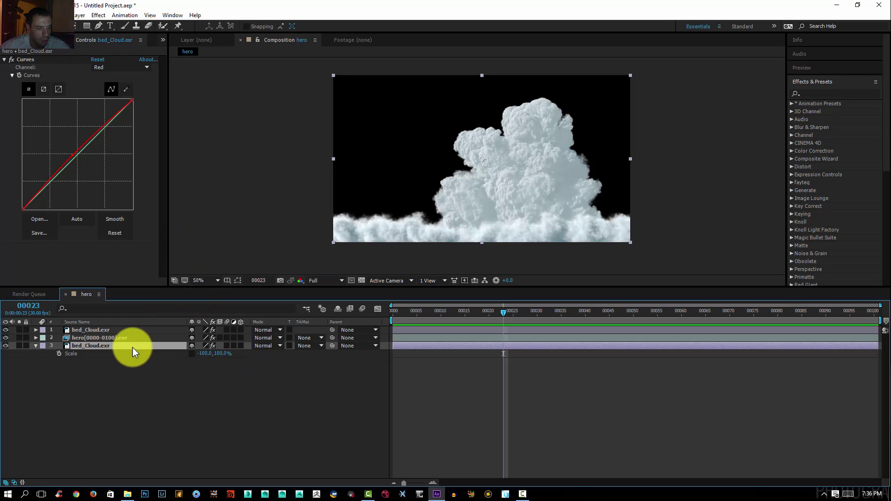
key(w)
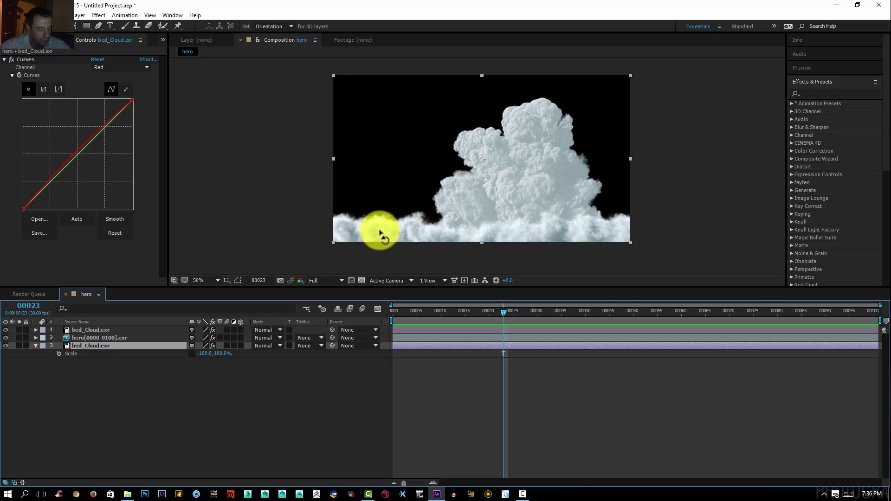
key(v)
click(399, 223)
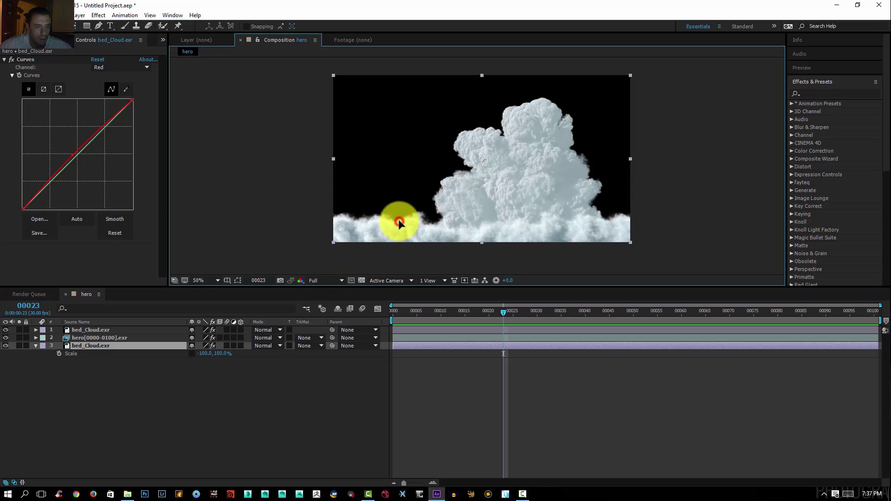
mouse_move(399, 222)
mouse_down()
mouse_move(396, 205)
mouse_move(397, 214)
mouse_up()
key(ctrl+z)
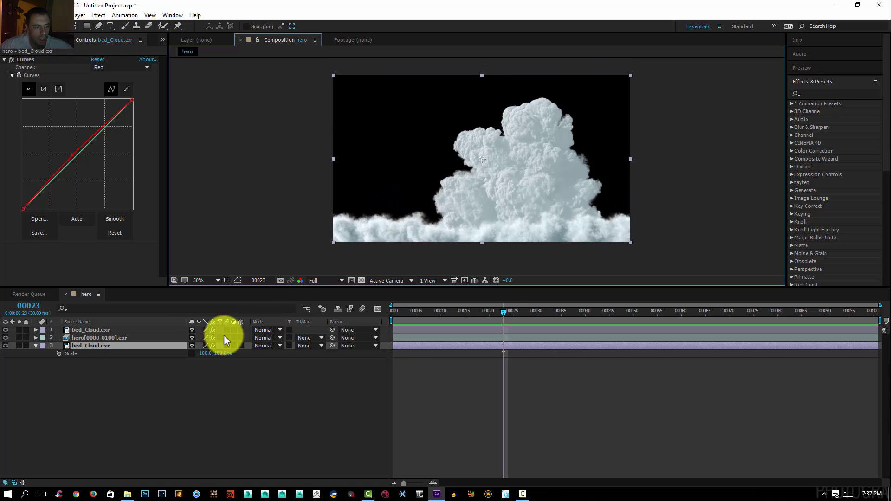
Move the front bed_Cloud.exr layer slightly down in the composition and set the current time to frame 00024
click(93, 330)
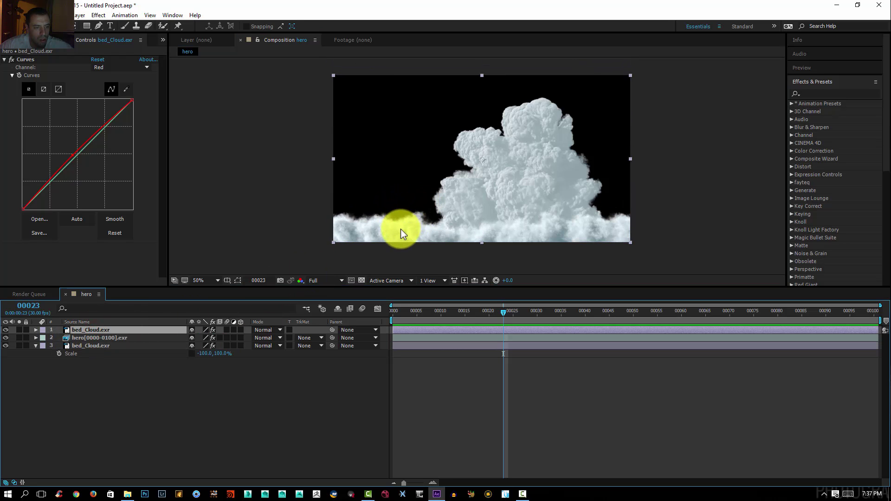
drag(401, 230, 400, 240)
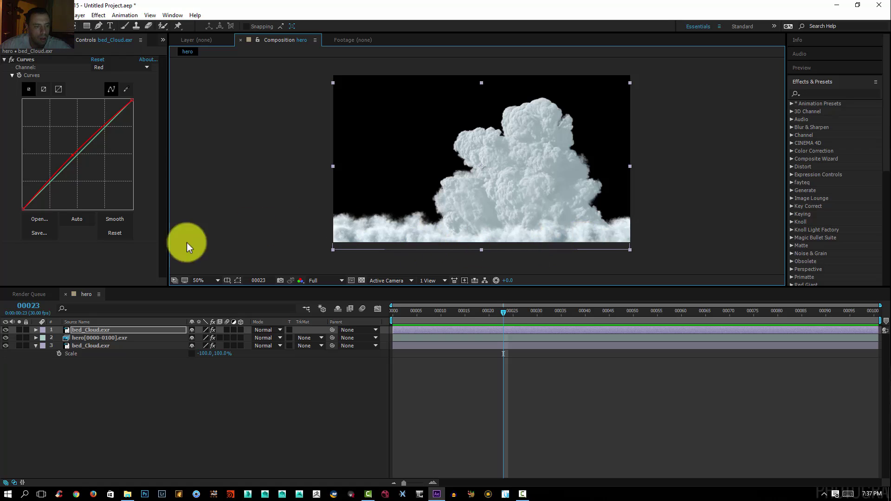
click(100, 363)
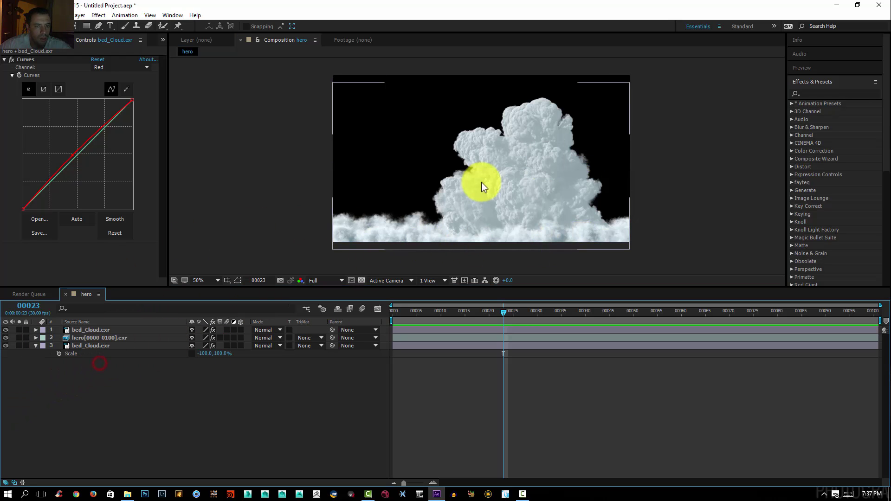
click(221, 252)
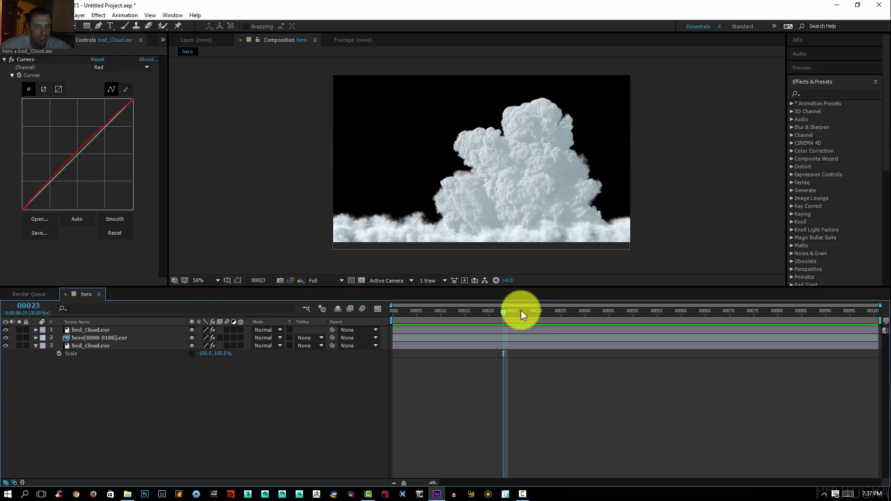
mouse_move(521, 313)
mouse_down()
mouse_move(574, 315)
mouse_move(497, 312)
mouse_move(508, 313)
mouse_up()
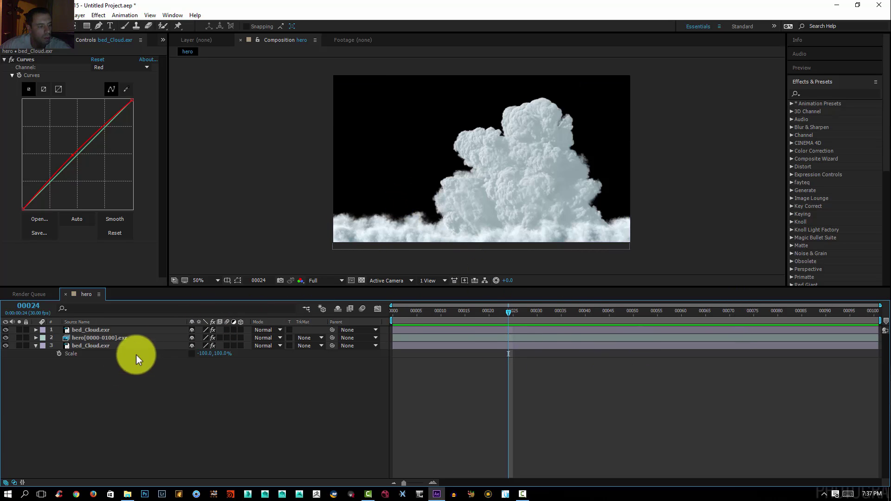
click(108, 367)
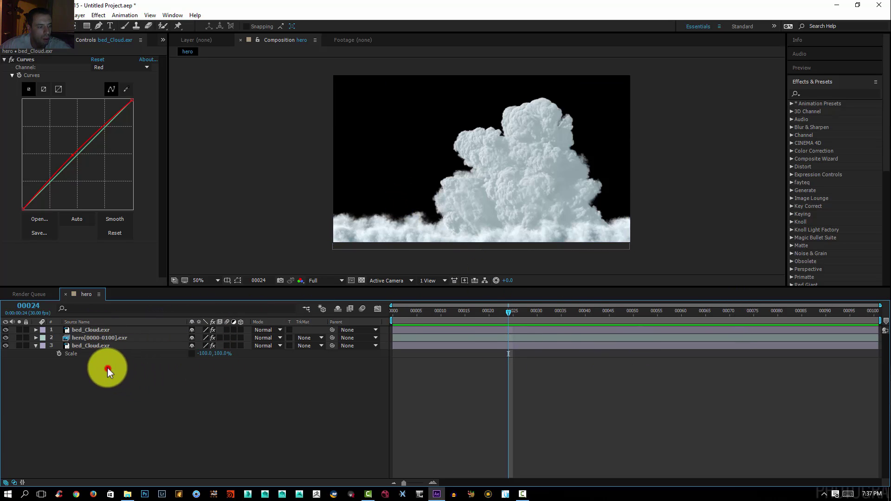
Duplicate the mirrored bed_Cloud.exr layer, place the copy at the top of the layer stack and collapse its properties
click(81, 346)
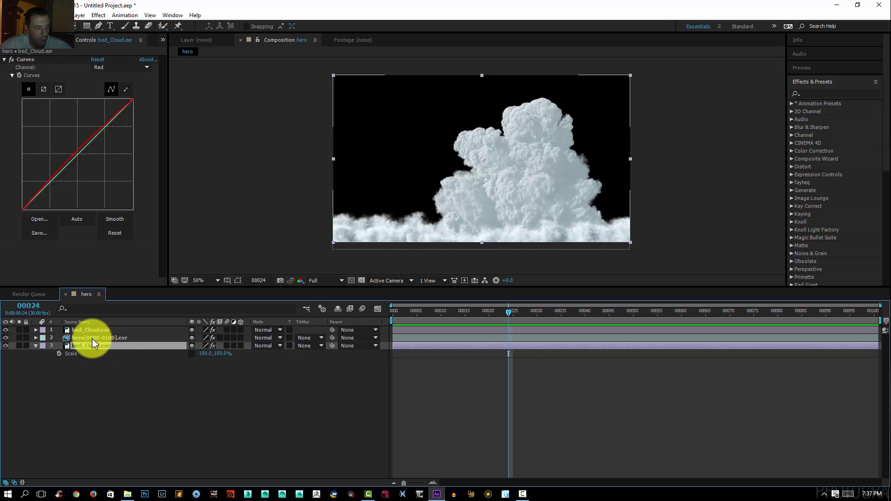
key(ctrl+d)
drag(86, 355, 98, 332)
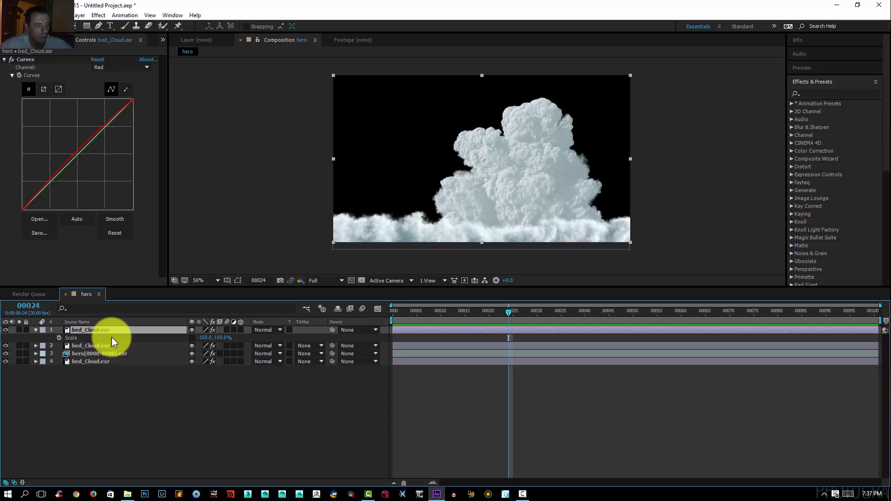
click(36, 330)
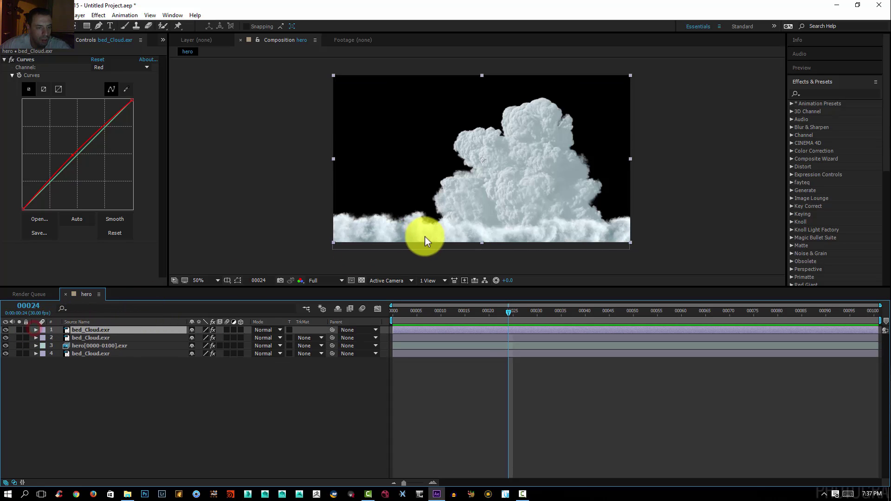
Try to reposition and resize the topmost bed_Cloud.exr layer in the composition
drag(424, 236, 431, 246)
key(ctrl+z)
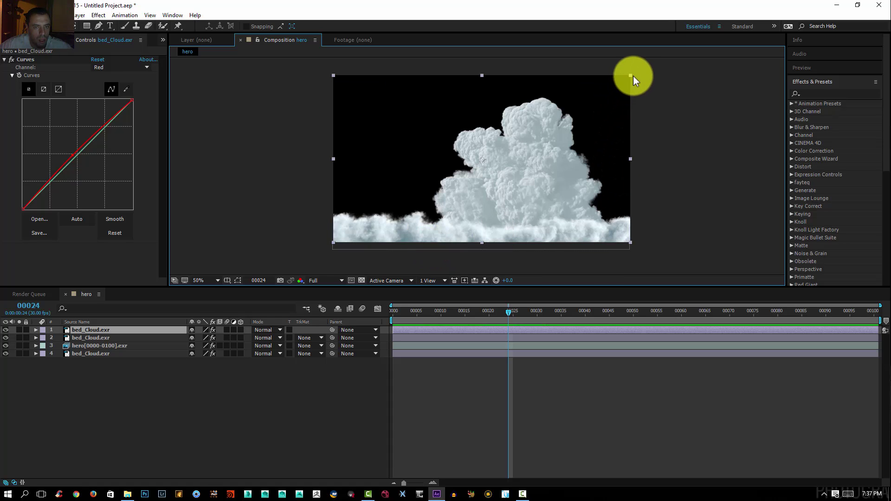
drag(631, 75, 638, 152)
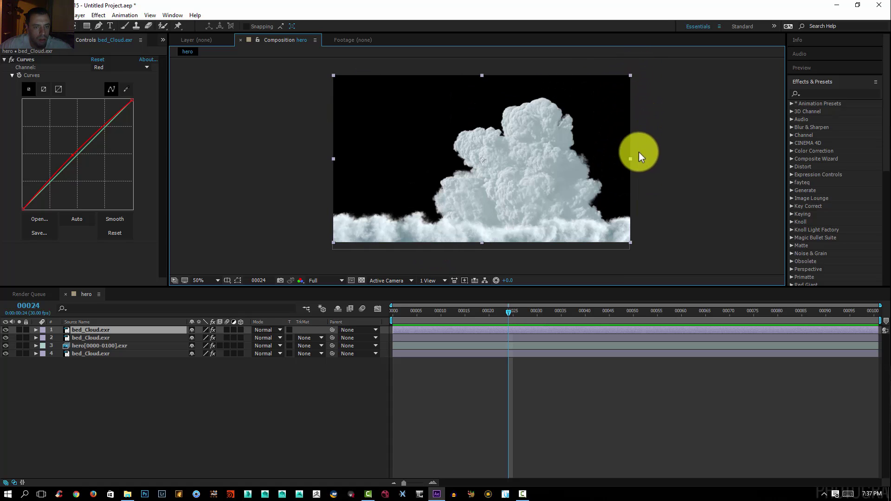
Enlarge the topmost bed_Cloud.exr layer slightly beyond the frame, nudge it down a few pixels and deselect it
drag(632, 75, 637, 68)
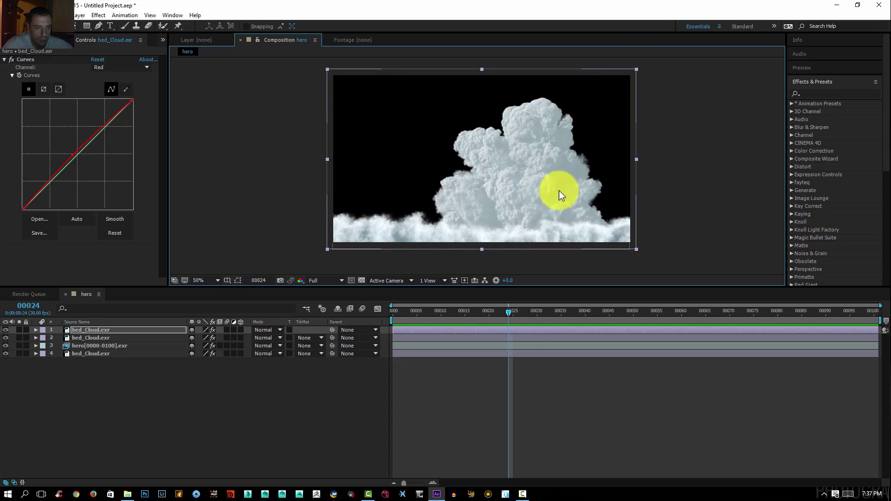
key(Down)
key(Down)
key(Down)
key(Down)
key(Down)
key(Down)
key(Down)
key(Down)
key(Down)
key(Down)
key(Down)
key(Down)
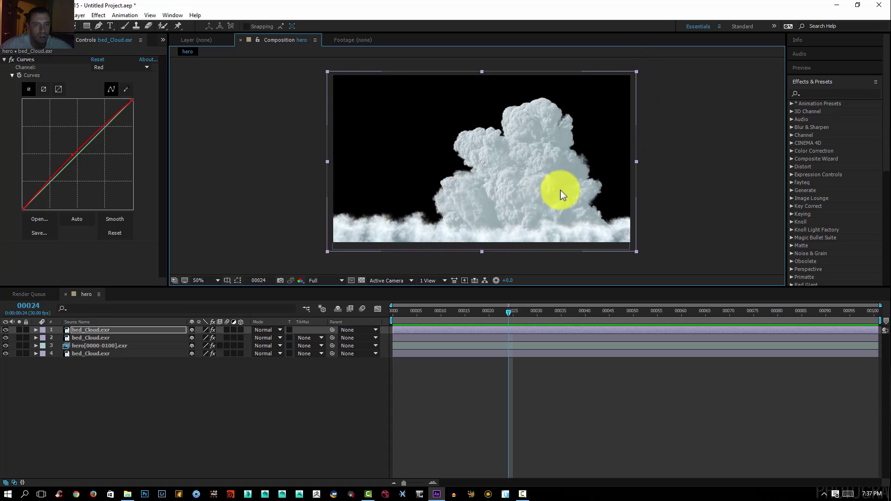
click(742, 140)
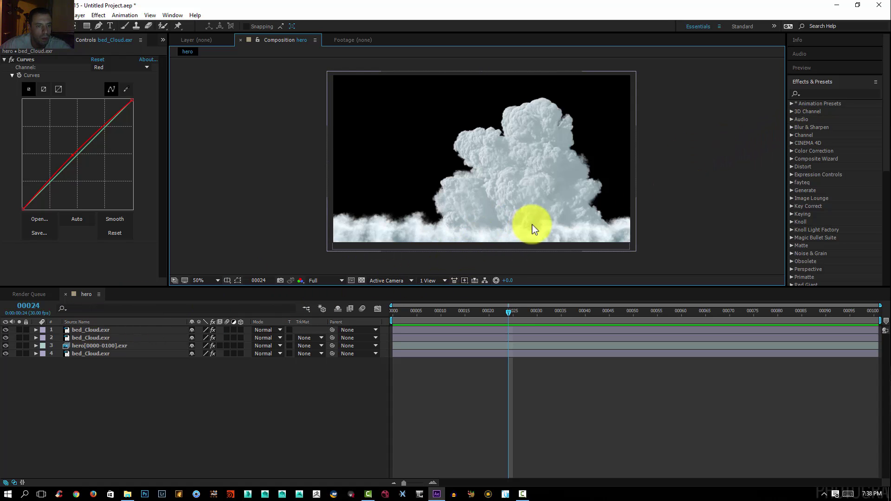
click(131, 391)
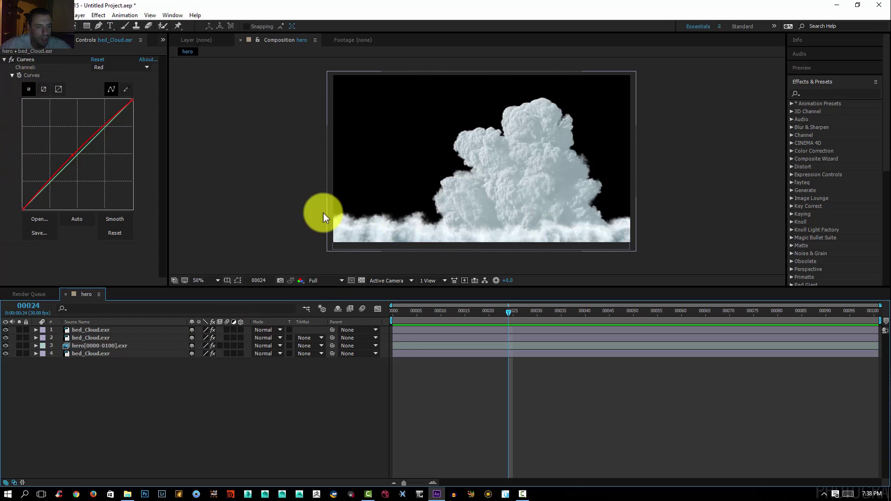
Add haze3_Cloud.exr at the top of the layer stack, haze2_Cloud.exr directly above the hero layer and haze_Cloud.exr at the bottom
click(28, 40)
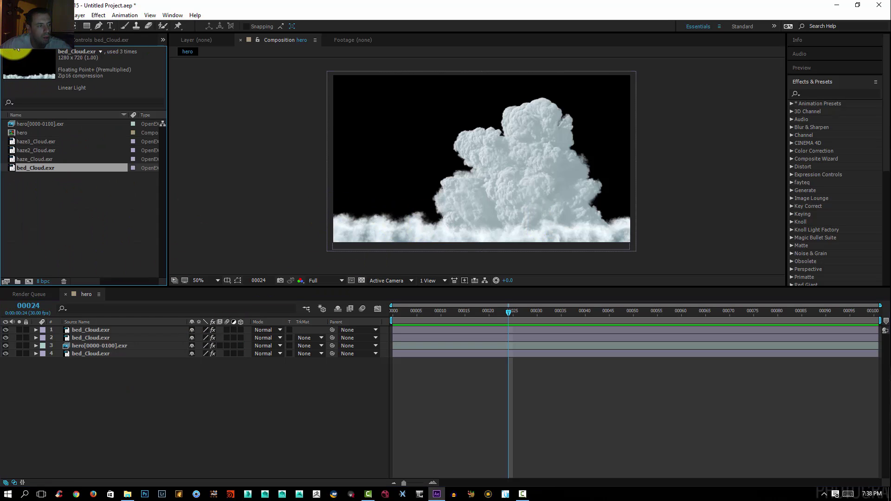
click(31, 183)
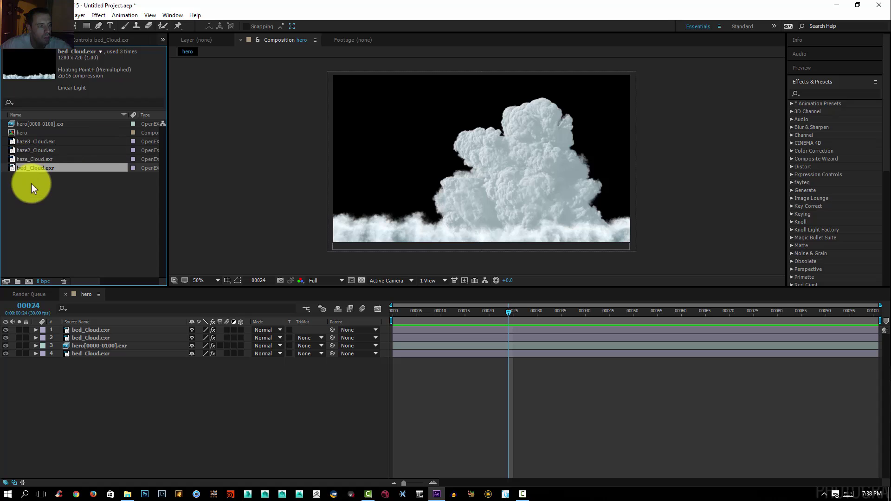
click(35, 142)
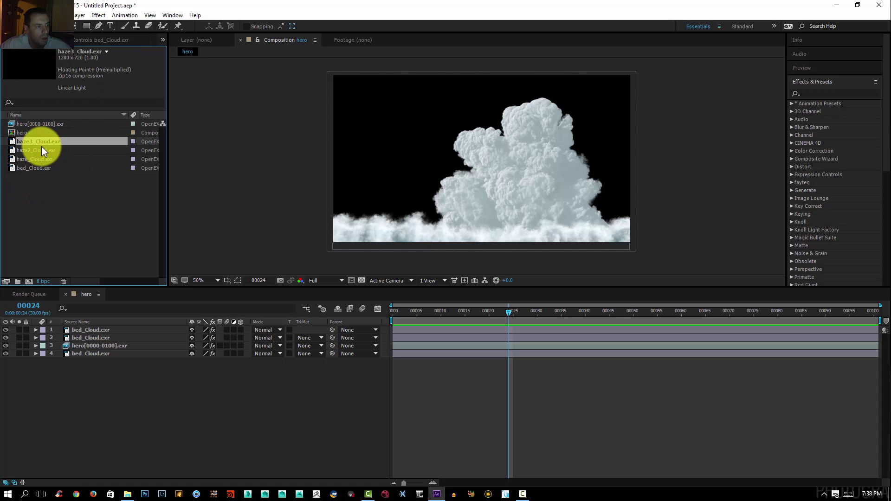
click(28, 150)
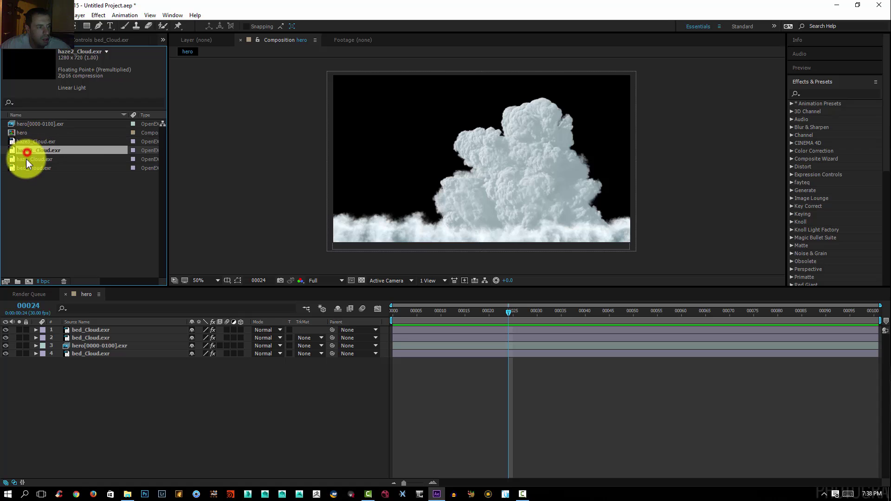
click(26, 159)
click(29, 141)
drag(29, 141, 73, 328)
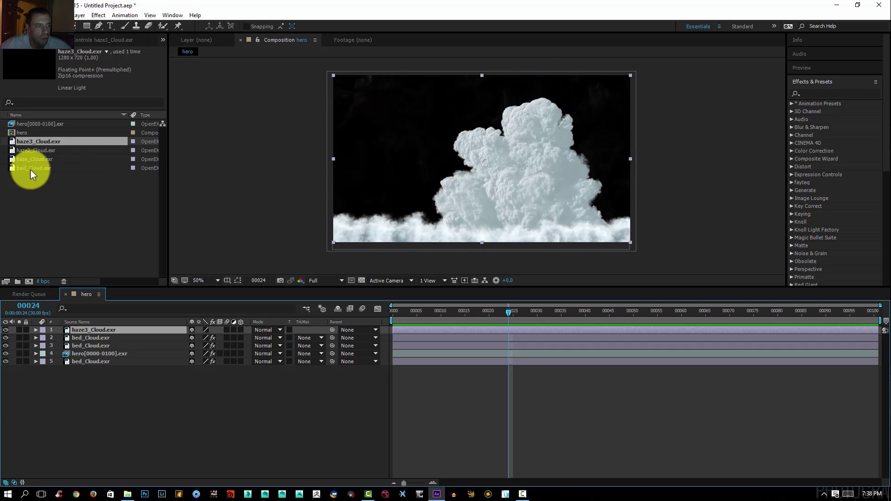
drag(34, 149, 88, 349)
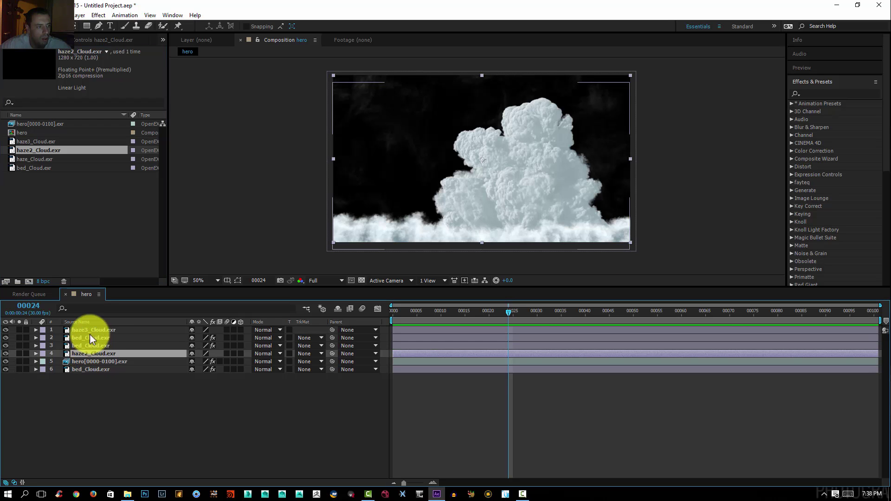
drag(32, 160, 66, 372)
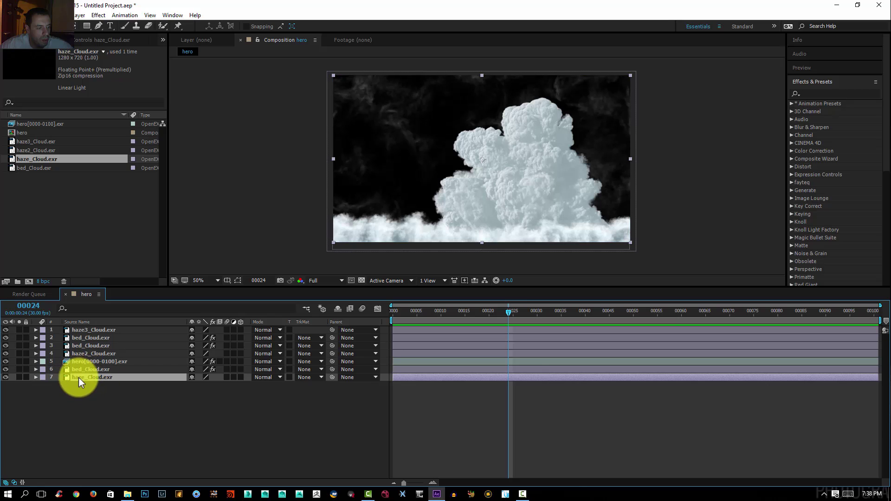
Apply a Box Blur with a blur radius of 3.0 to the three haze cloud layers and deselect them
ctrl+click(83, 329)
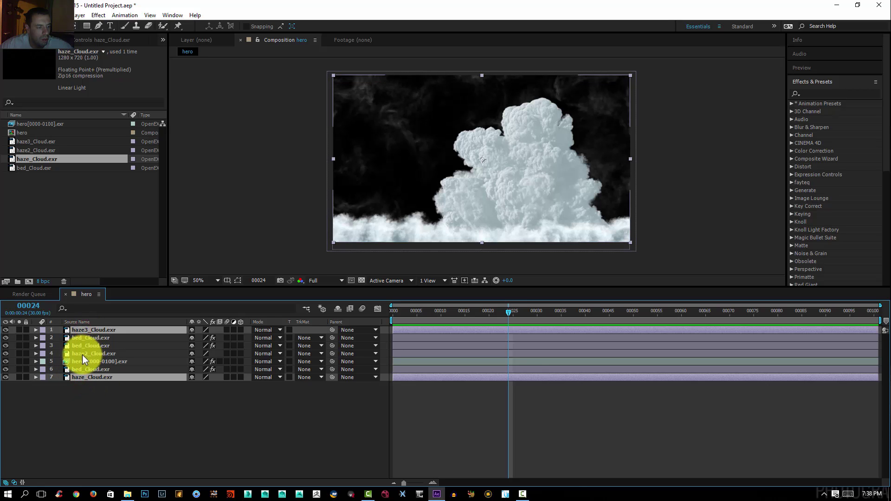
ctrl+click(81, 354)
click(76, 40)
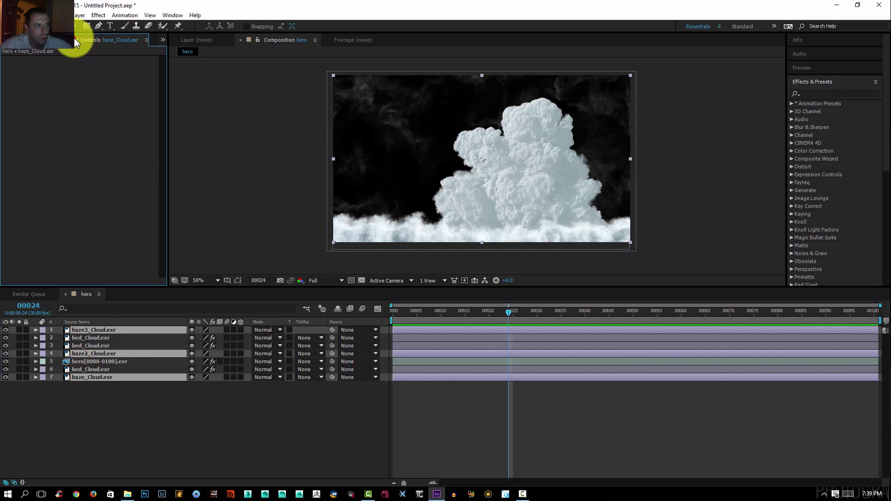
right_click(84, 82)
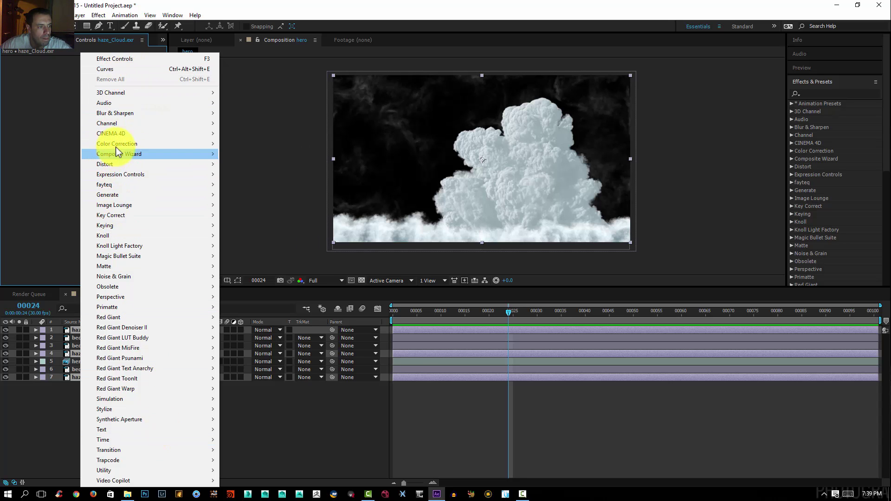
mouse_move(118, 113)
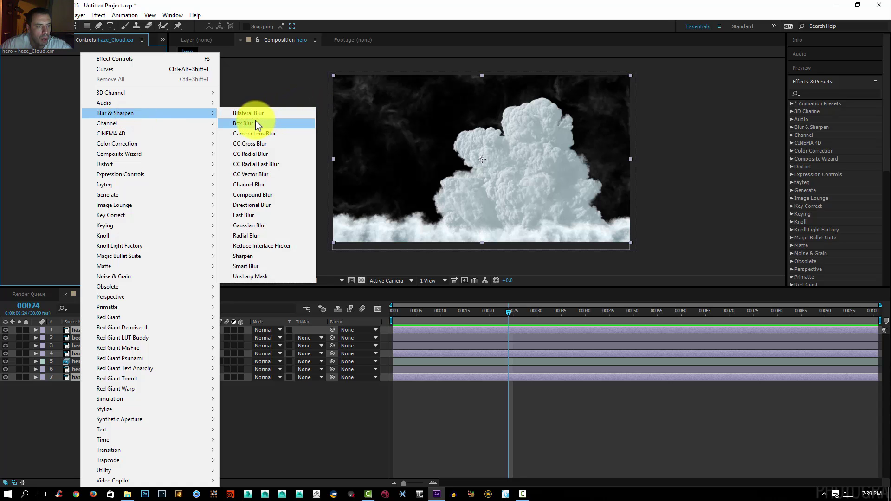
click(256, 123)
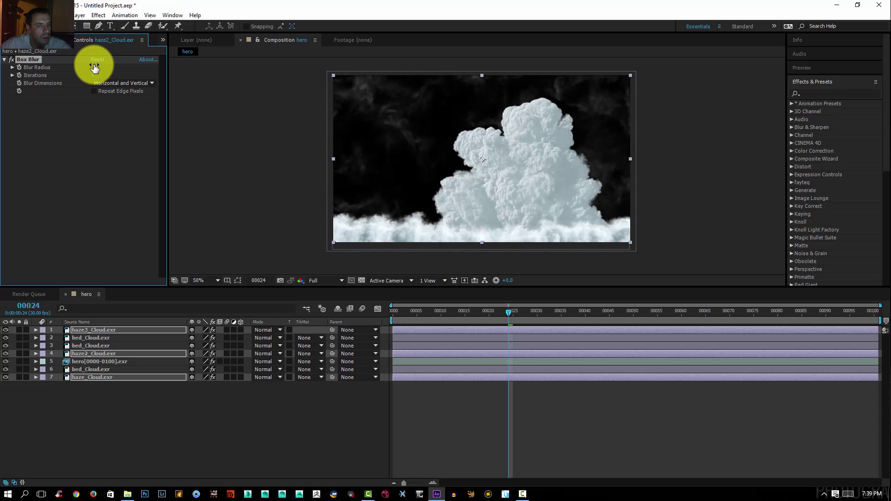
click(258, 149)
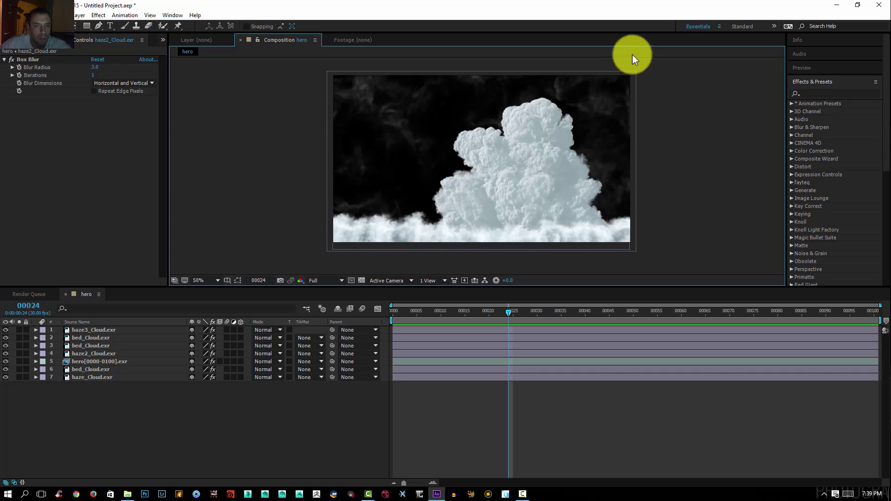
click(119, 406)
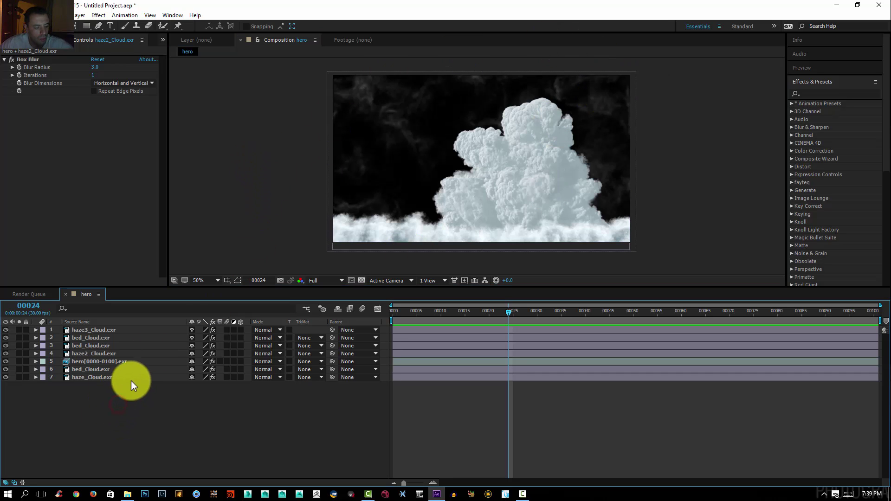
Create a black 1280 x 720 px solid and place it at the bottom of the layer stack
click(100, 345)
key(ctrl+y)
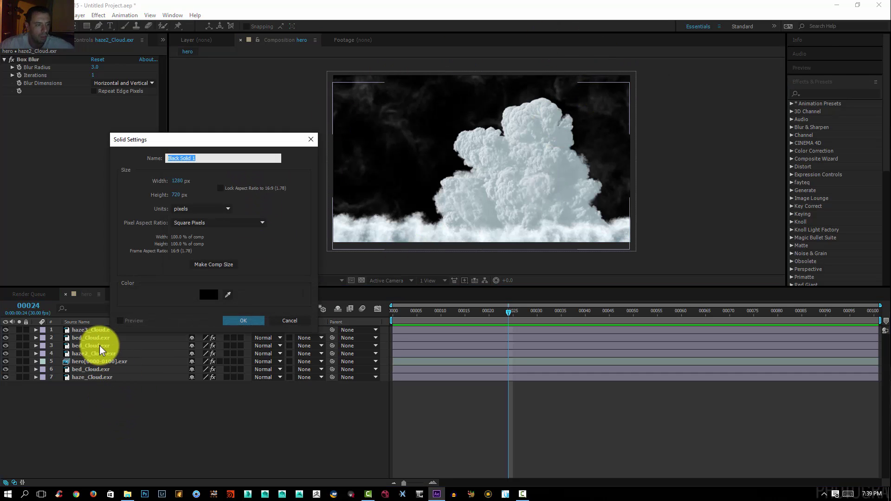
click(241, 320)
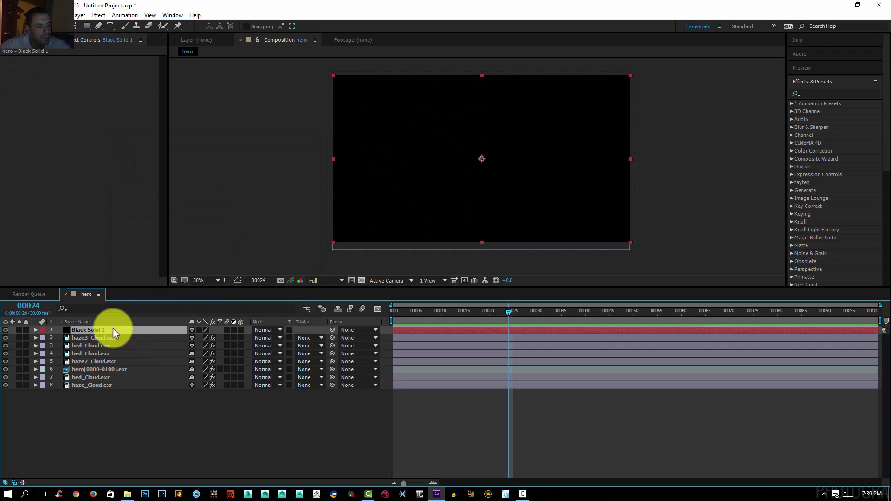
drag(113, 328, 113, 420)
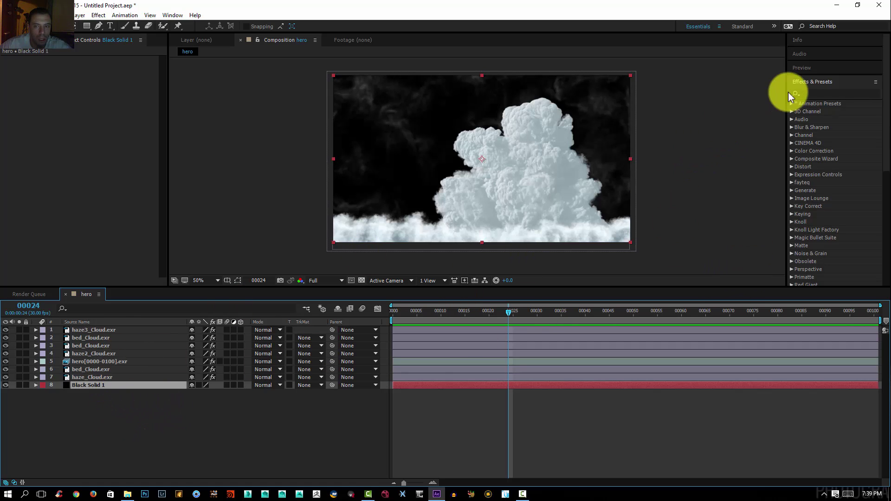
Find the Gradient Ramp effect by searching for "gradient" and apply it to the black solid
click(803, 93)
text(gr)
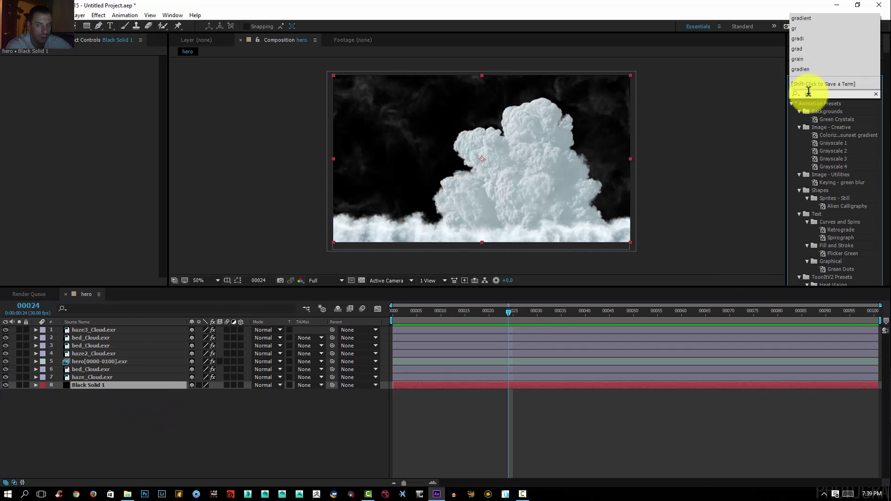
text(a)
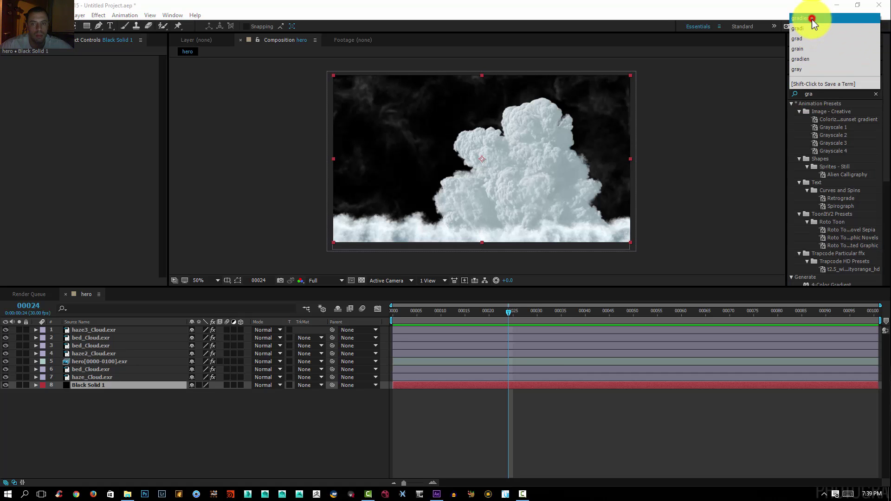
click(812, 19)
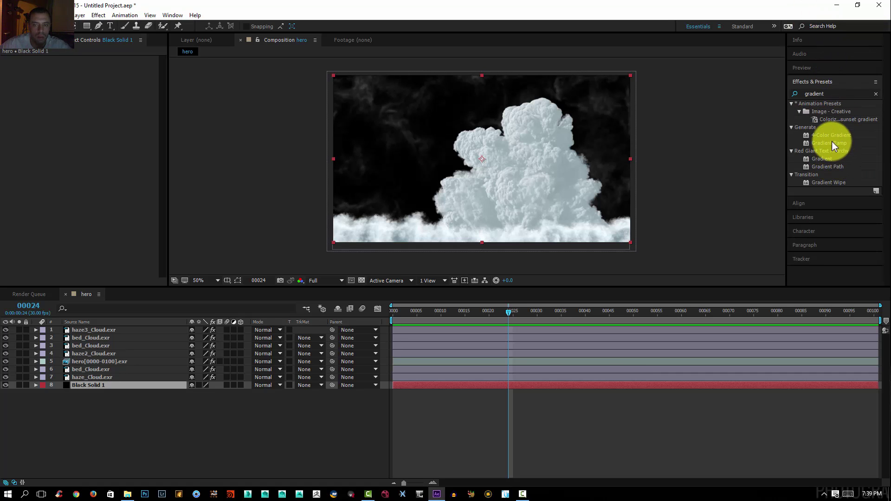
drag(832, 143, 99, 386)
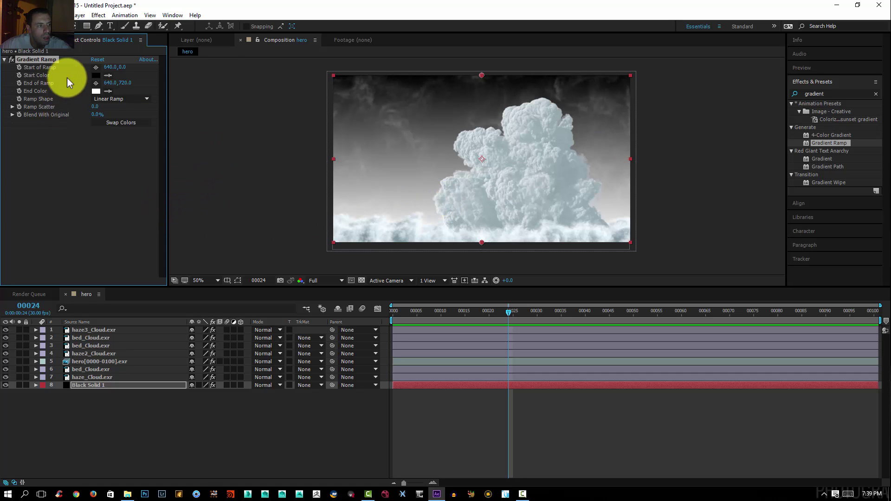
Set the Gradient Ramp's end color to pale blue D4EBFC
click(95, 91)
click(172, 199)
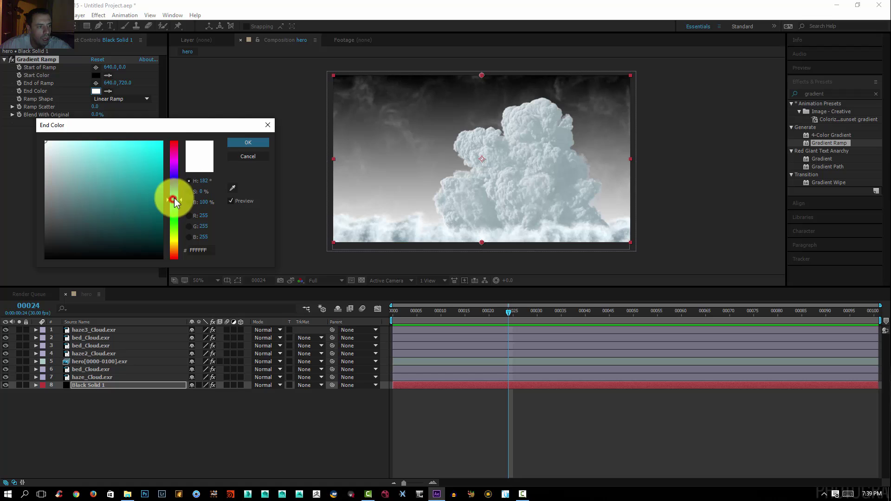
drag(77, 141, 67, 142)
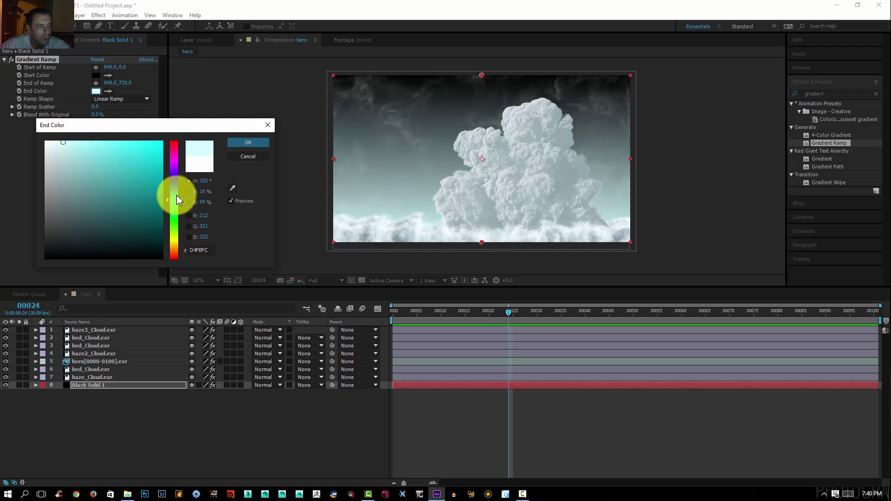
drag(179, 201, 179, 192)
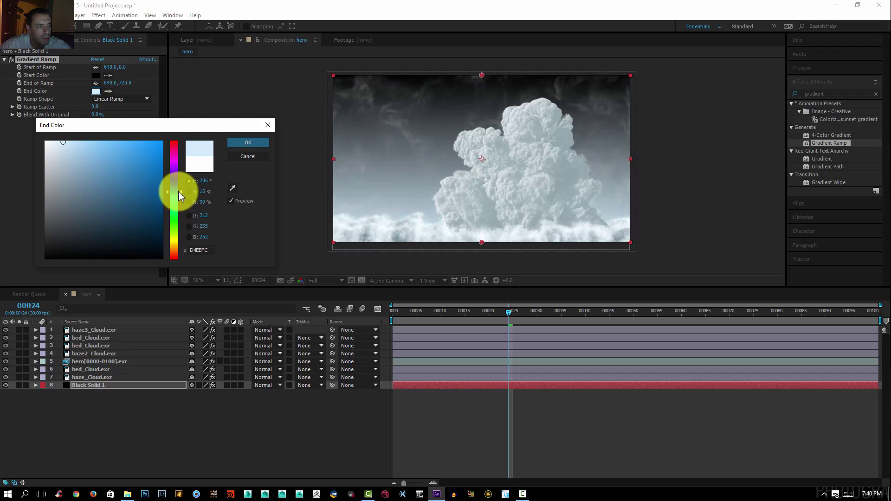
click(247, 148)
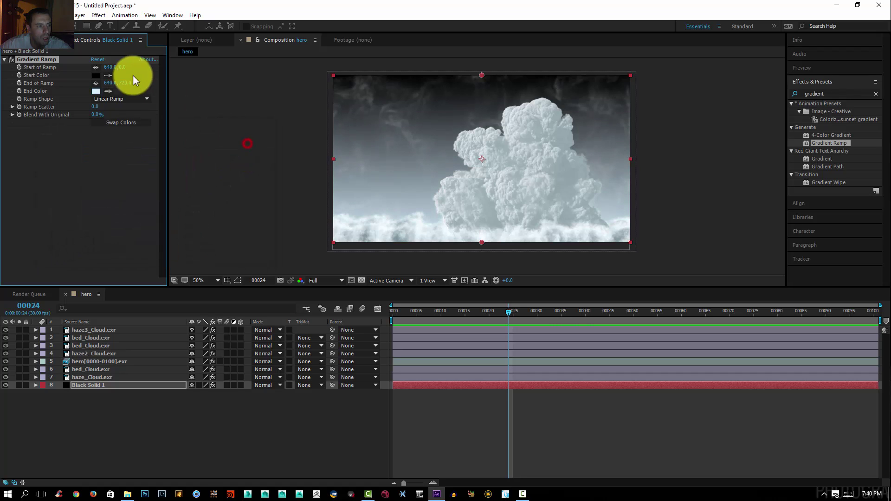
Set the Gradient Ramp's start color to a very dark blue
click(97, 75)
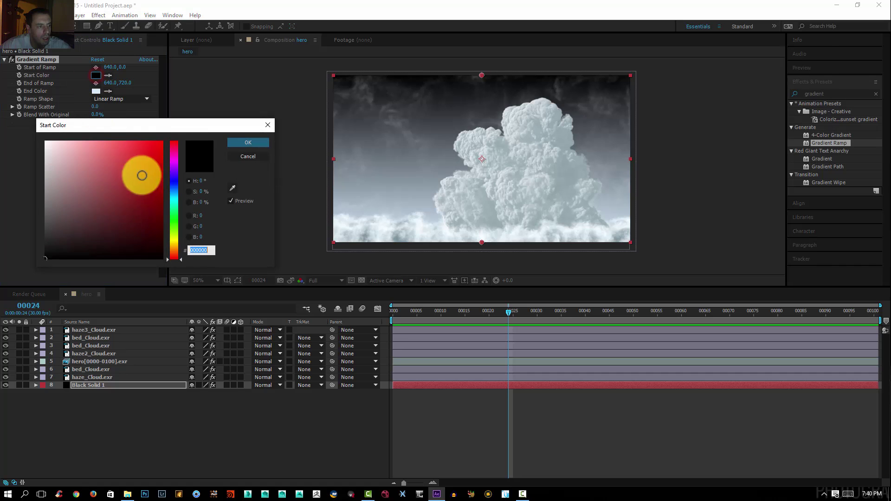
click(172, 184)
mouse_move(95, 162)
mouse_down()
mouse_move(125, 231)
mouse_move(154, 247)
mouse_up()
click(233, 142)
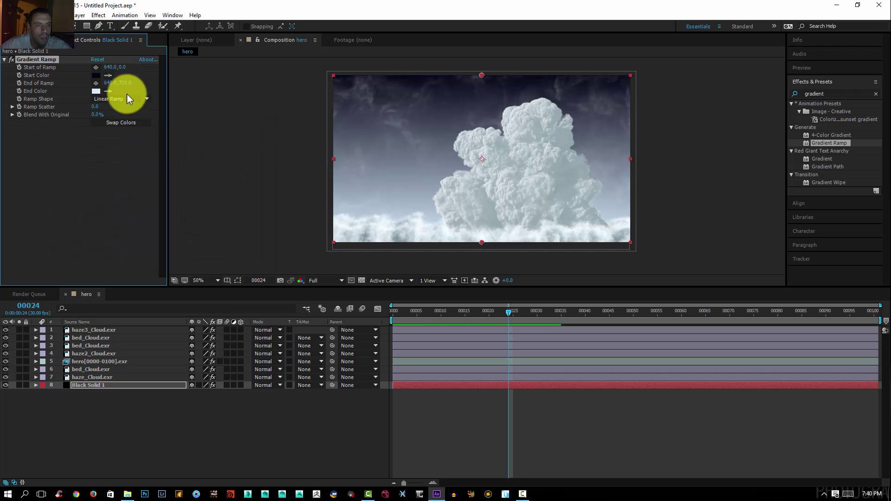
Move the Gradient Ramp's end point below the frame to about 648, 1140 and deselect the solid
scroll(506, 153, down, 2)
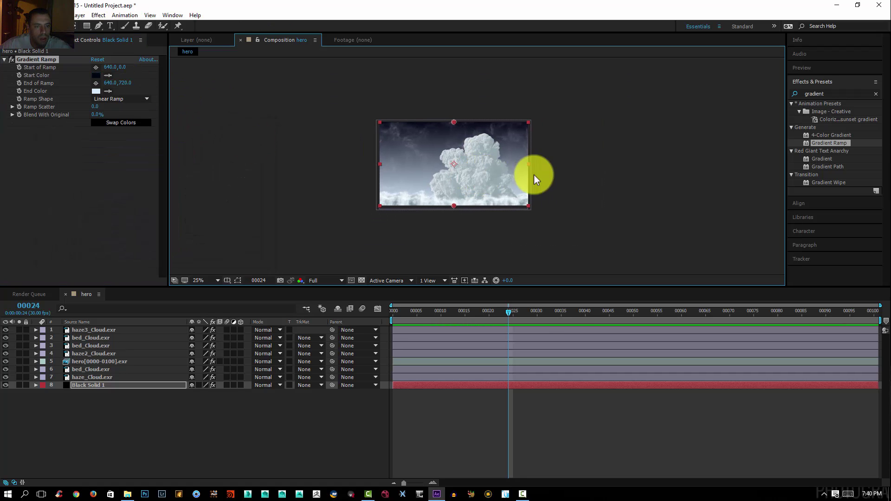
click(549, 179)
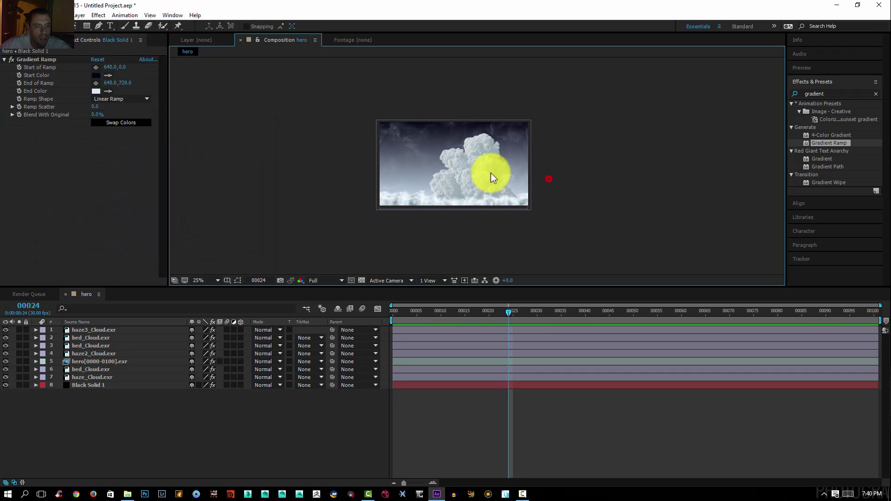
click(96, 83)
drag(453, 213, 455, 172)
click(95, 83)
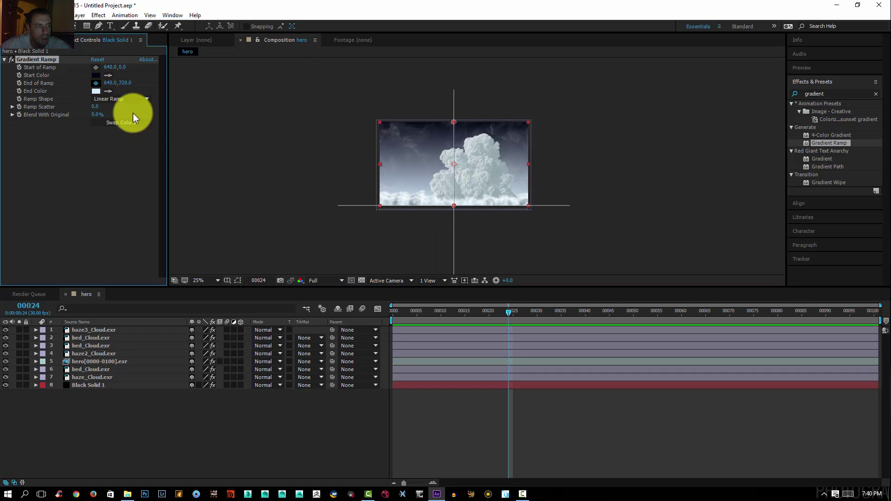
click(464, 211)
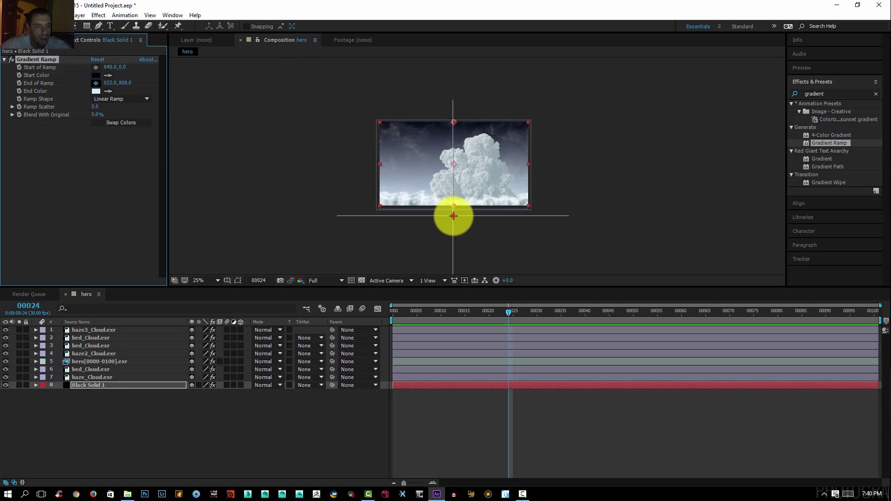
drag(453, 216, 455, 250)
scroll(453, 239, up, 2)
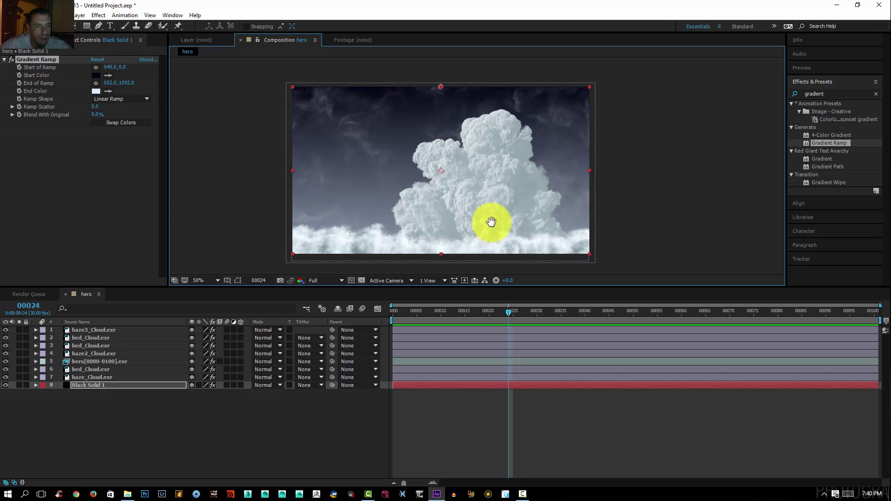
scroll(441, 222, down, 2)
drag(448, 237, 447, 242)
click(547, 217)
scroll(444, 182, up, 2)
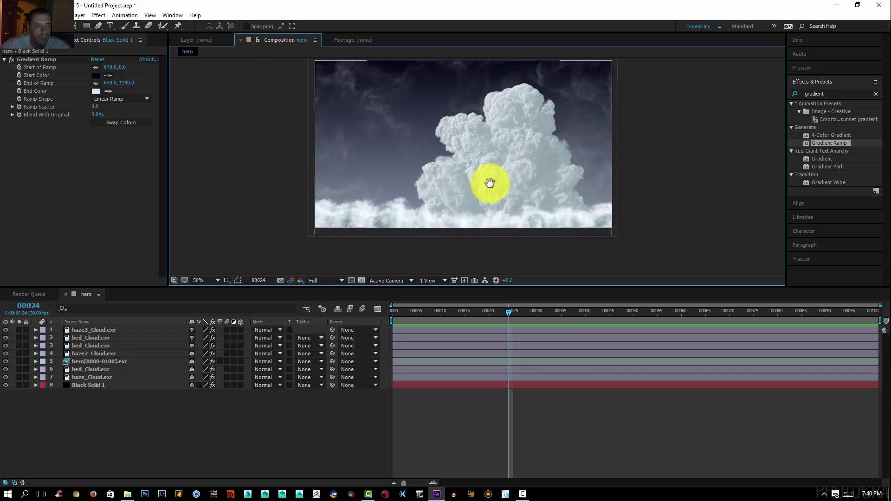
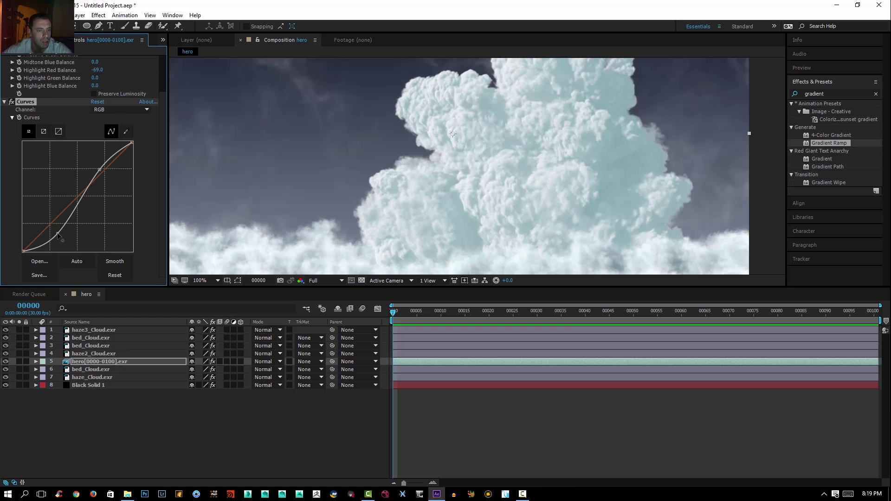
Pull the shadow point of the hero layer's RGB curve slightly lower to deepen the cloud's contrast
drag(58, 235, 61, 237)
scroll(364, 187, down, 1)
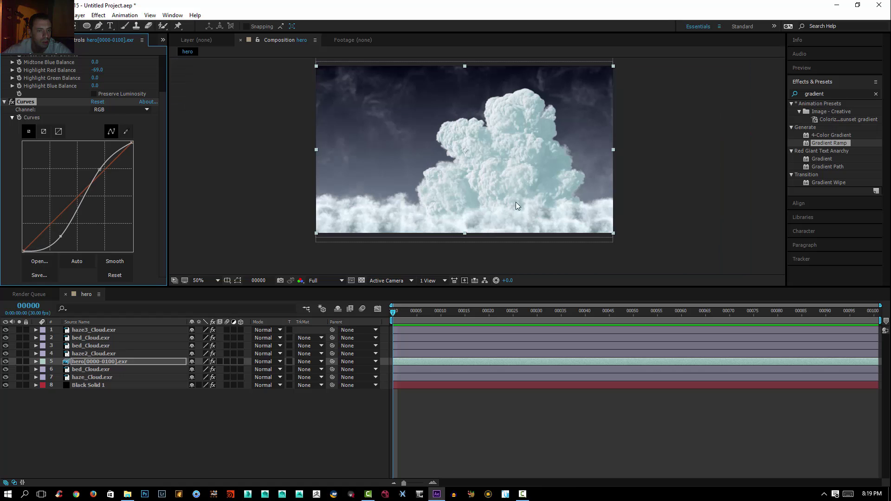
Shift the upper point of the hero layer's RGB curve slightly toward the brighter input values
scroll(523, 202, up, 1)
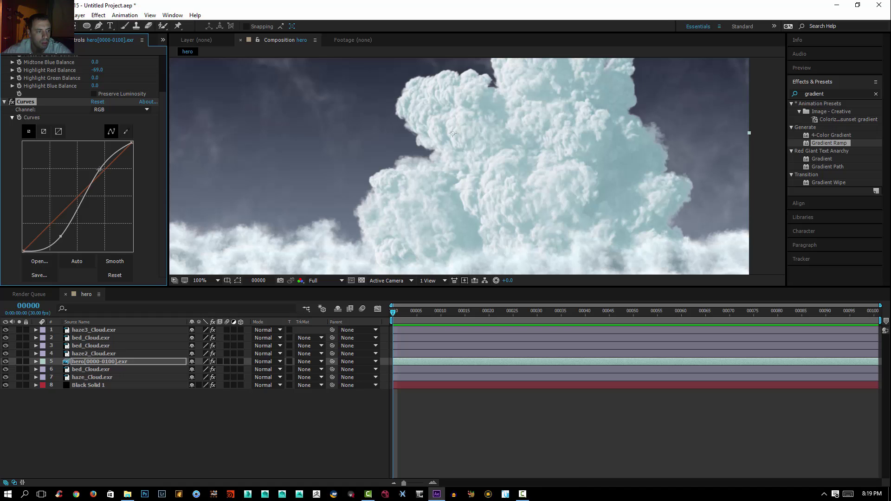
drag(99, 170, 102, 170)
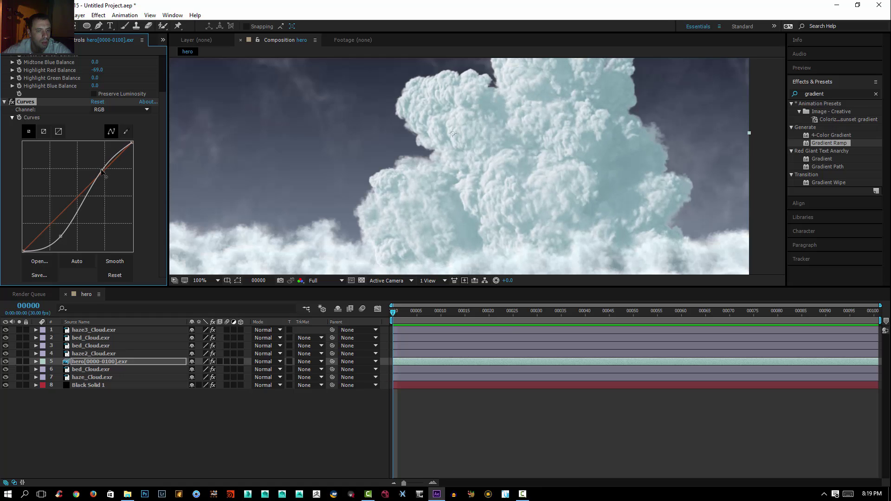
scroll(495, 183, down, 2)
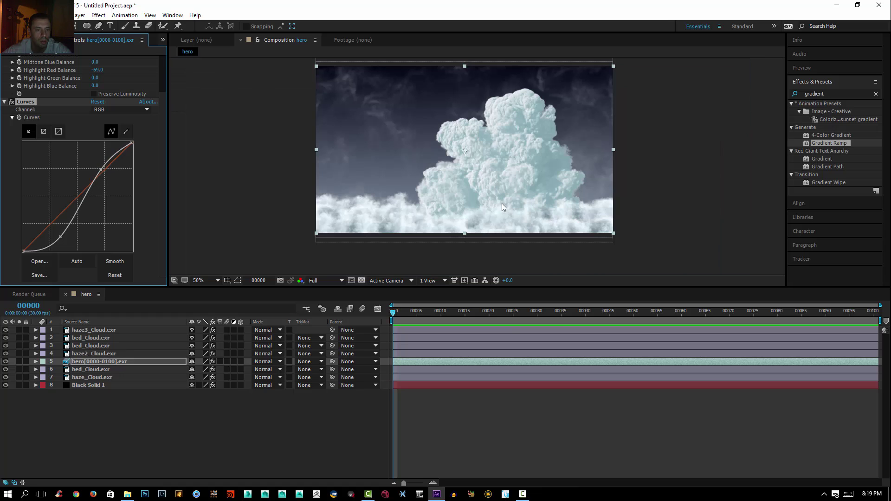
scroll(502, 203, up, 2)
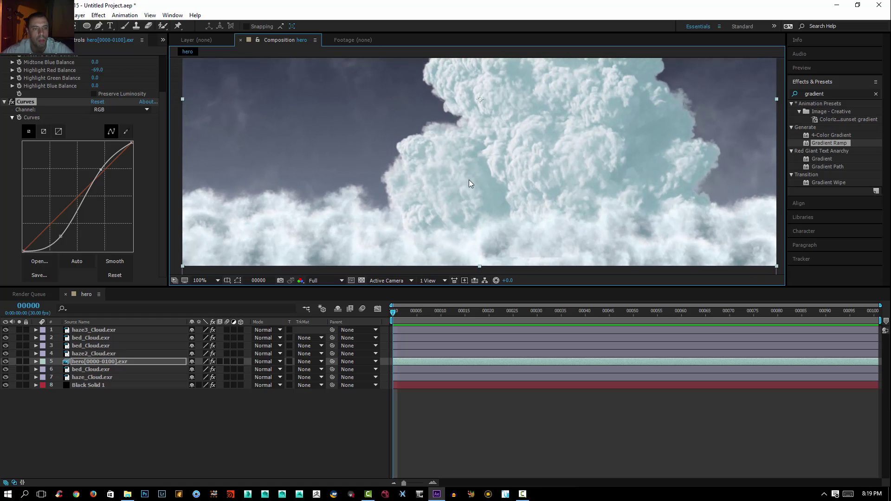
scroll(584, 128, down, 2)
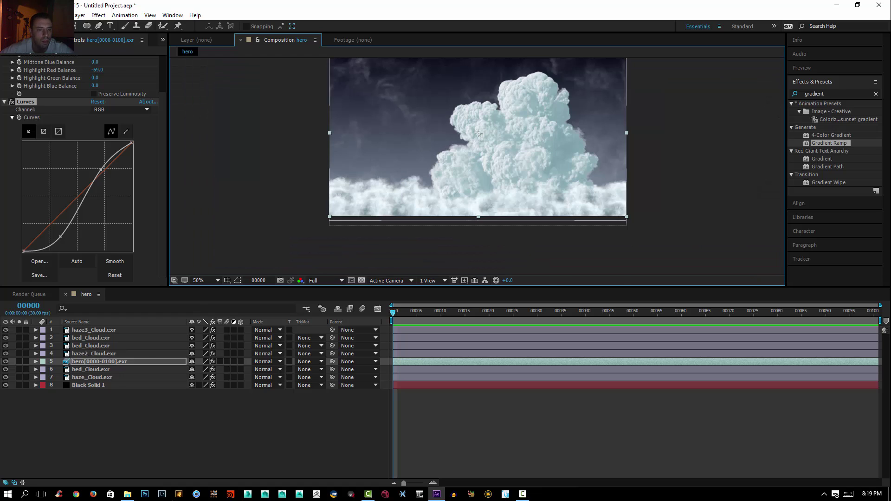
right_click(176, 370)
click(287, 247)
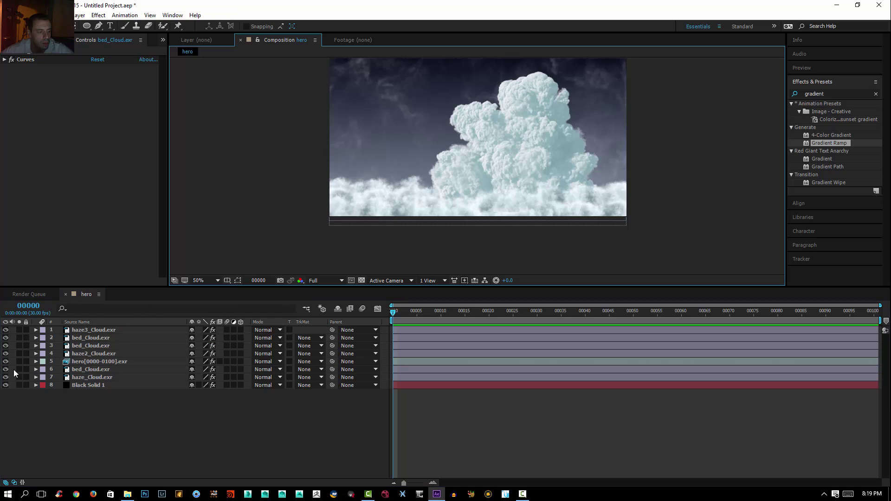
click(93, 329)
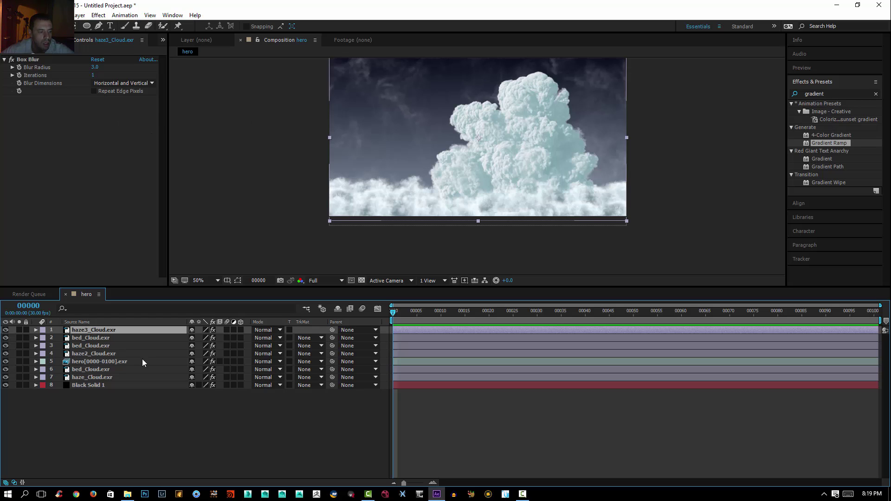
Add a Box Blur effect to the hero layer with a blur radius of 0.1
click(92, 361)
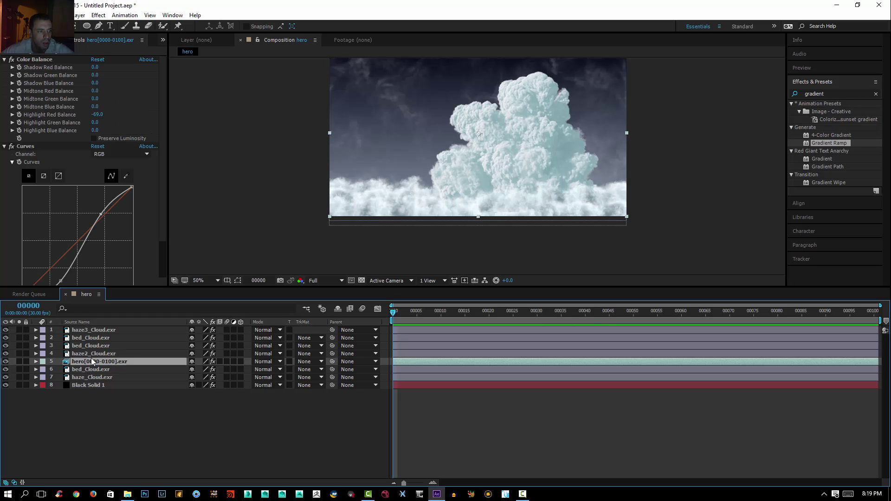
click(4, 147)
key(slash)
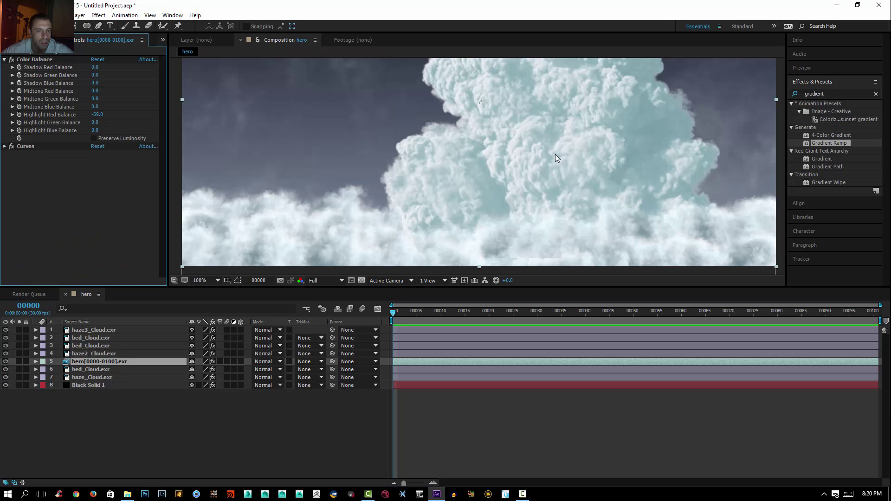
drag(556, 154, 537, 219)
right_click(67, 156)
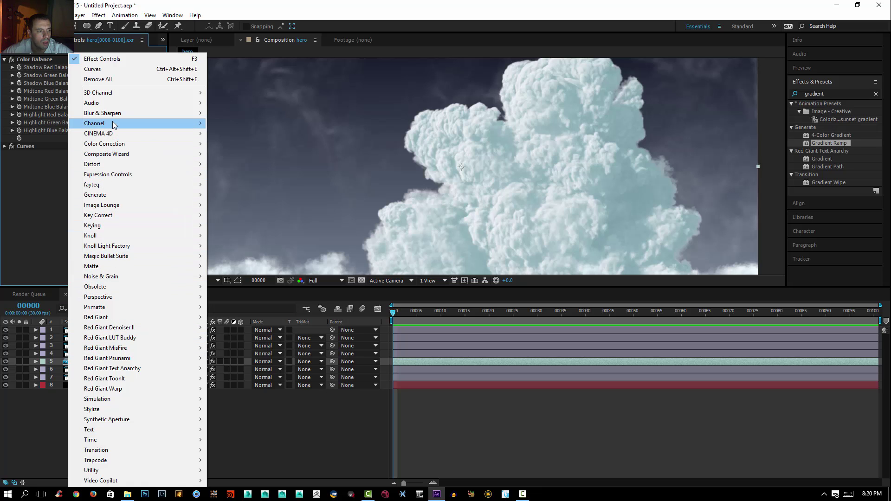
mouse_move(122, 251)
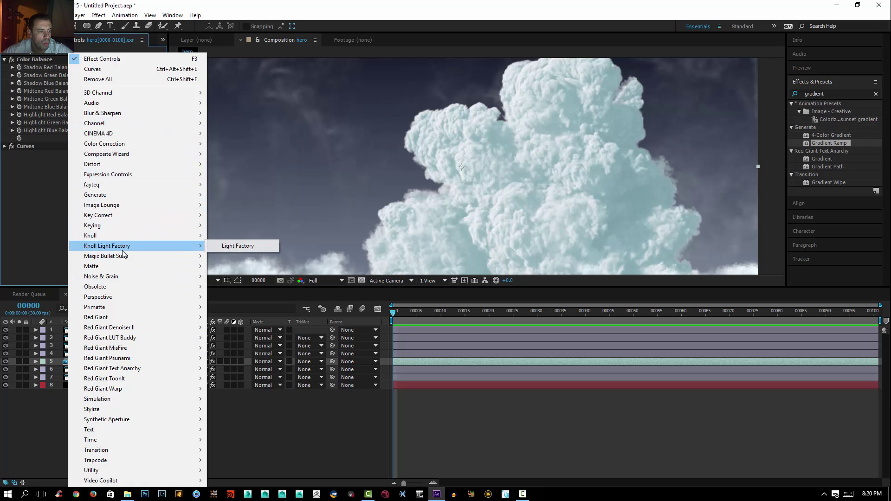
mouse_move(115, 114)
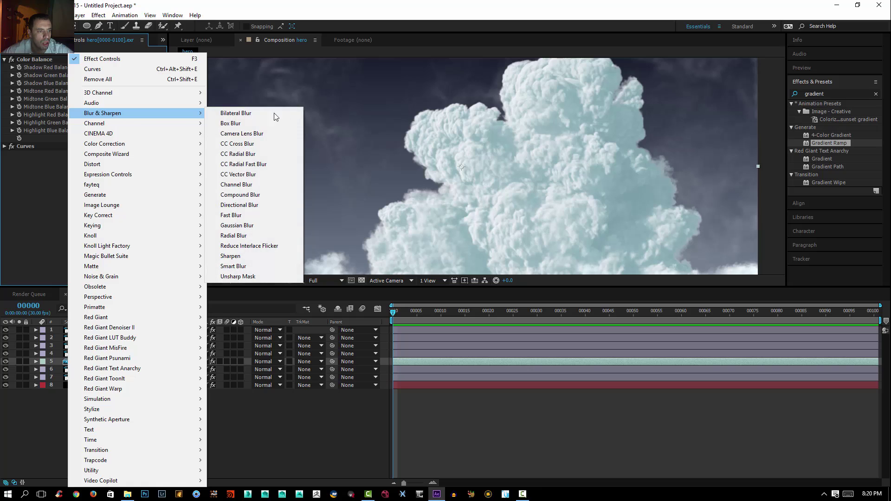
click(232, 124)
click(95, 162)
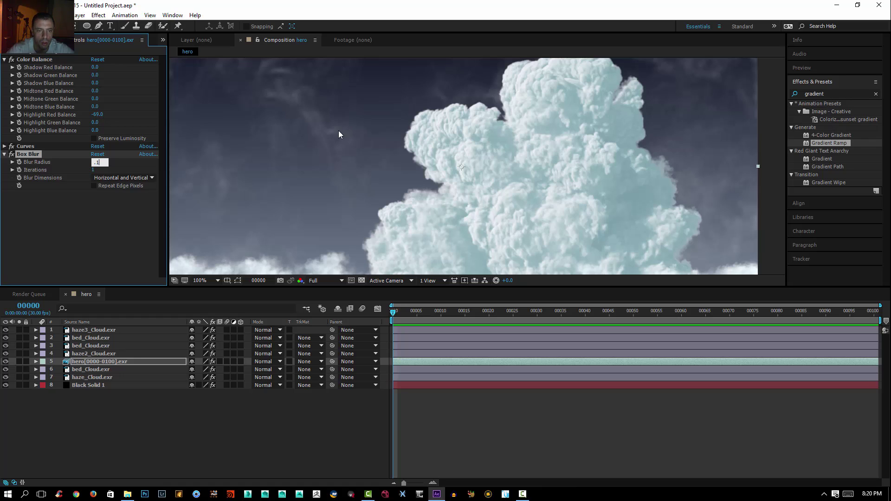
key(Return)
key(comma)
key(comma)
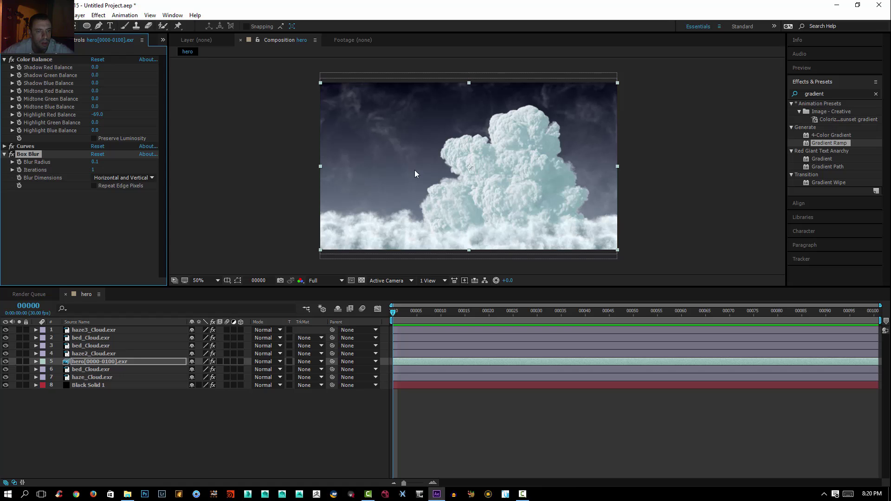
Set the hero layer's Box Blur radius to 0.3
key(period)
key(period)
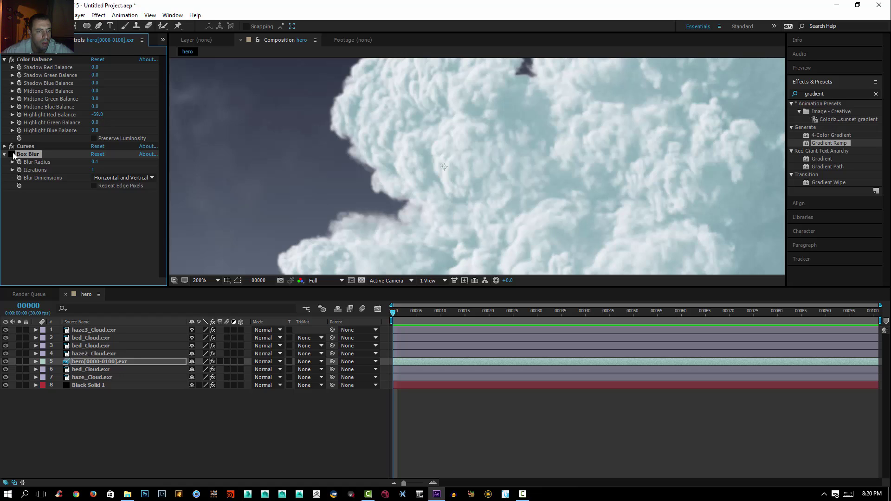
click(92, 162)
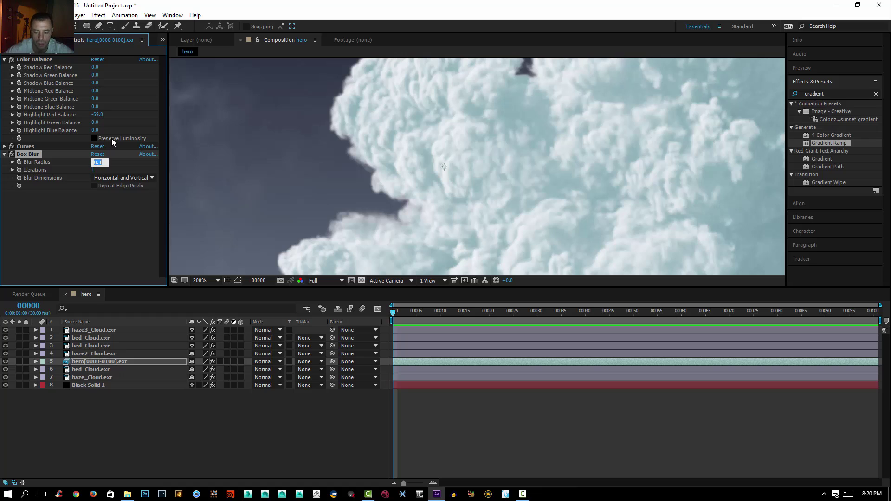
text(.3)
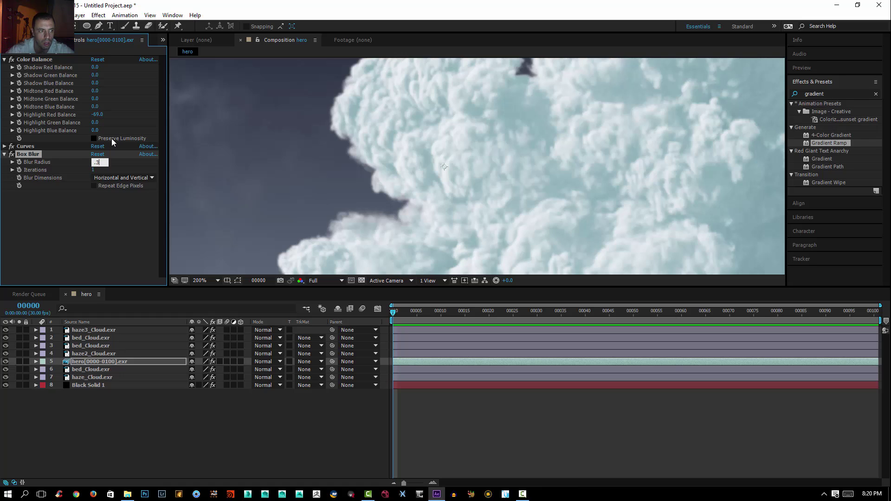
key(Return)
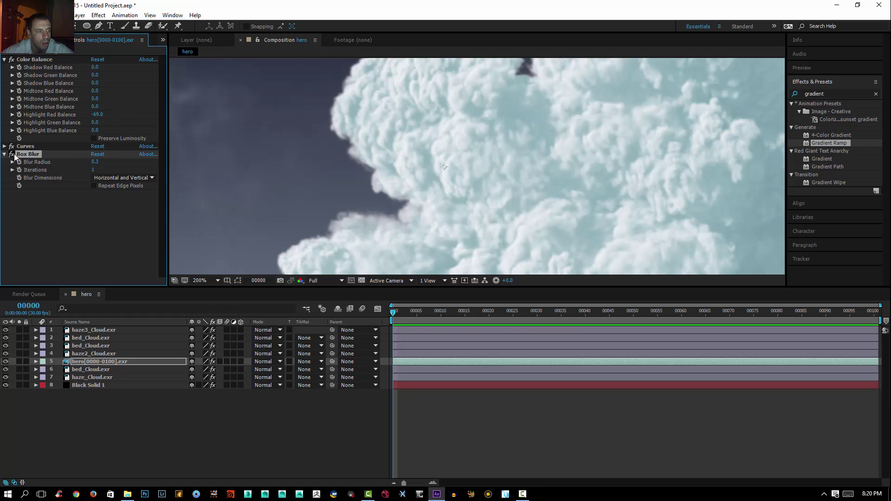
key(comma)
key(comma)
key(comma)
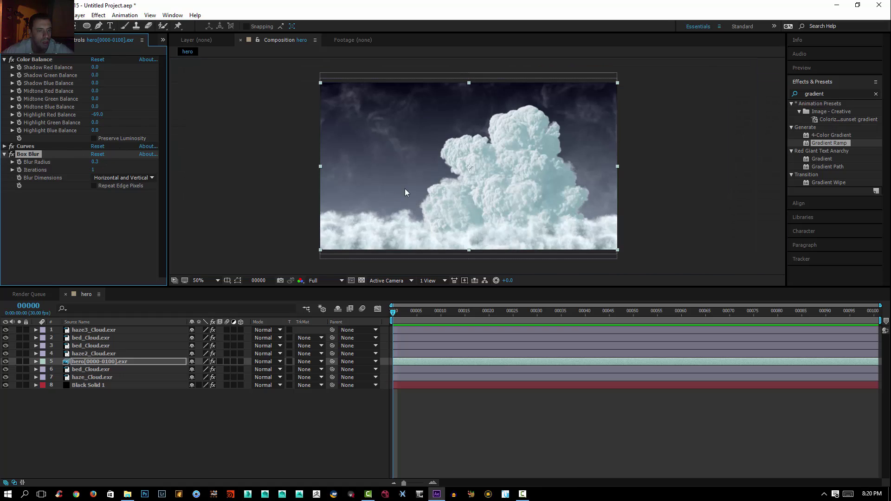
click(440, 173)
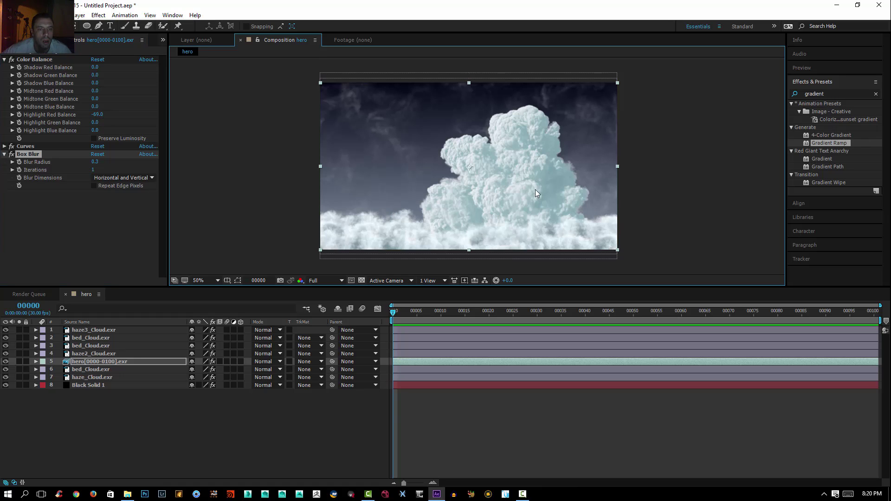
drag(535, 189, 553, 184)
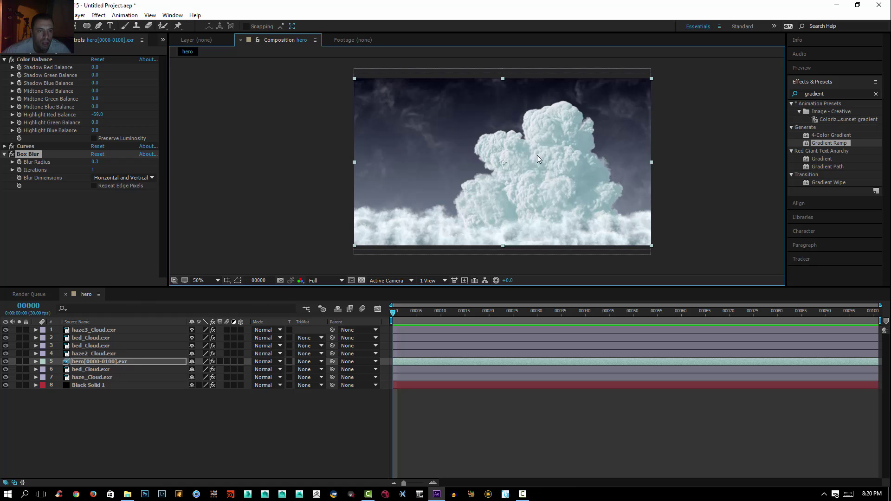
Duplicate the haze_Cloud.exr layer and move the copy to the top of the layer stack
click(100, 377)
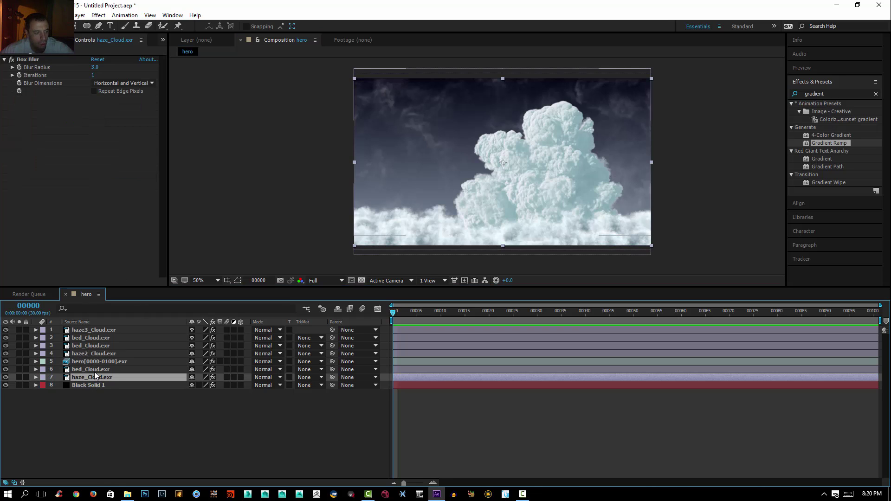
key(ctrl+d)
drag(86, 384, 100, 330)
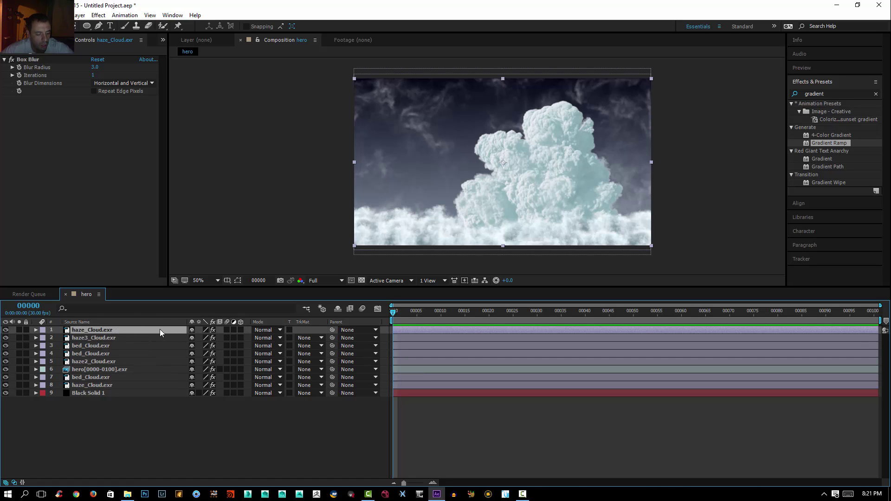
Rotate the topmost haze_Cloud.exr layer by 180 degrees and collapse its properties
key(r)
drag(204, 343, 274, 335)
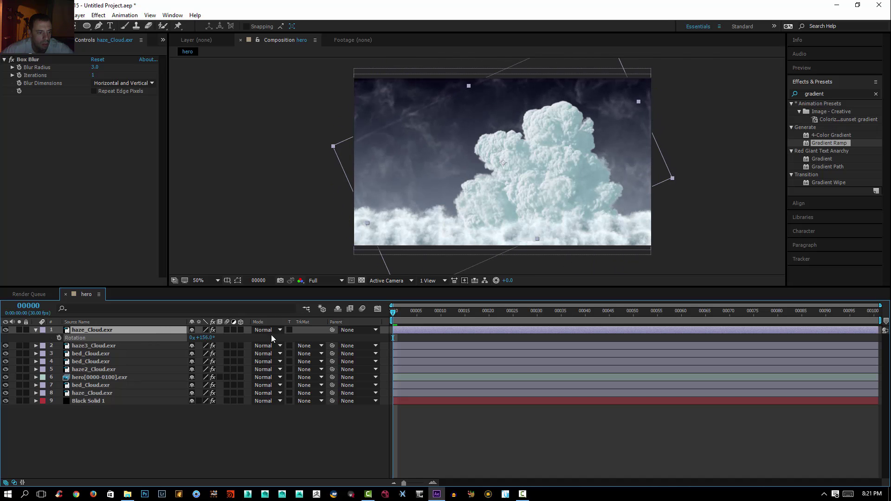
click(204, 338)
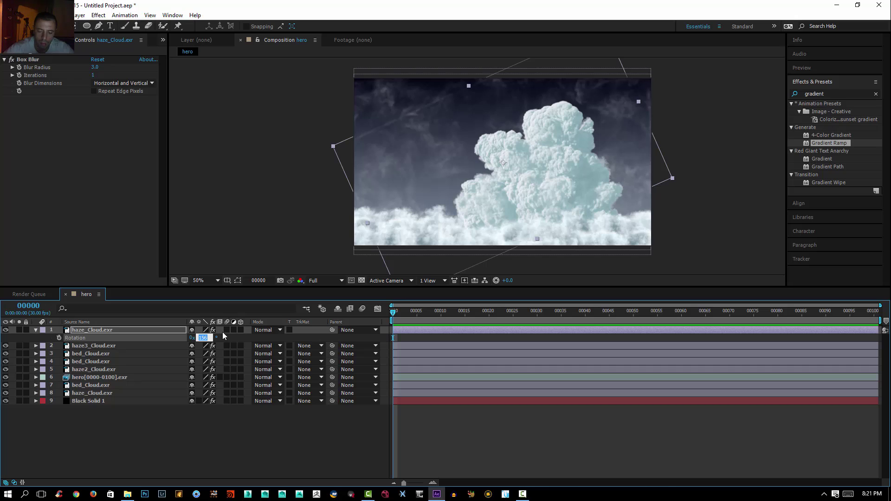
key(Return)
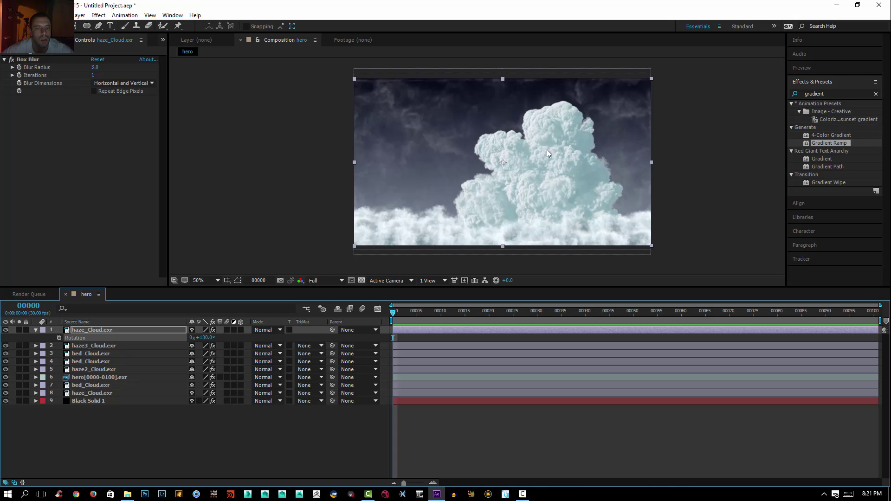
click(728, 101)
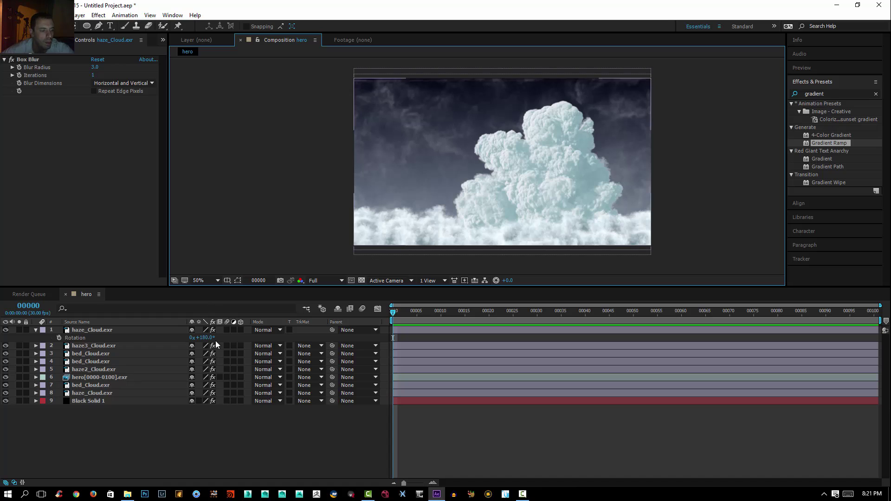
click(35, 330)
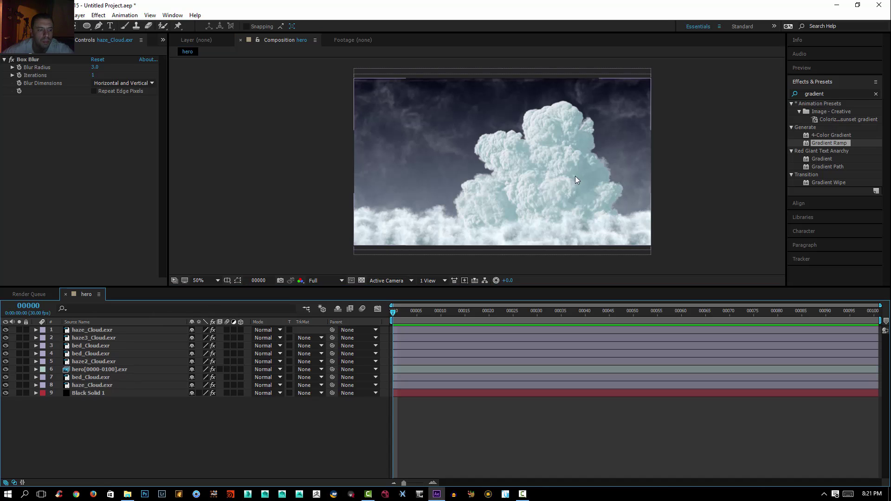
Set the end color of the Gradient Ramp on Black Solid 1 to a more saturated light blue, 8BCDFF
click(83, 394)
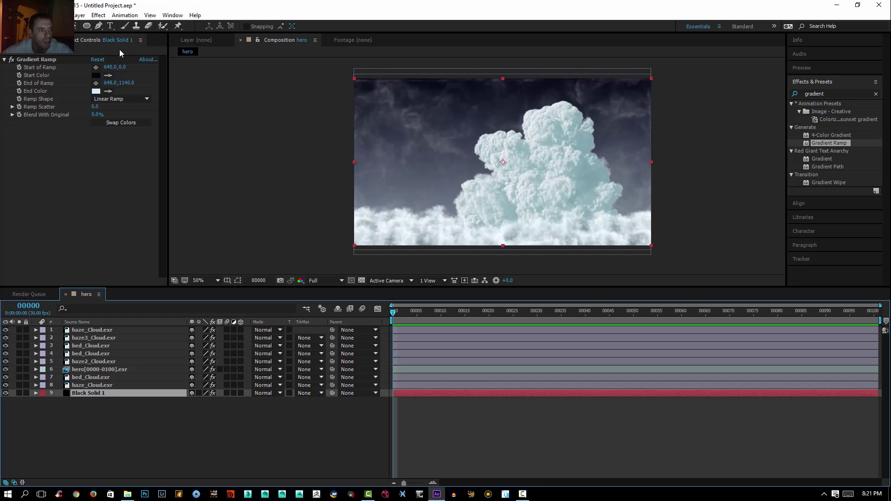
click(96, 91)
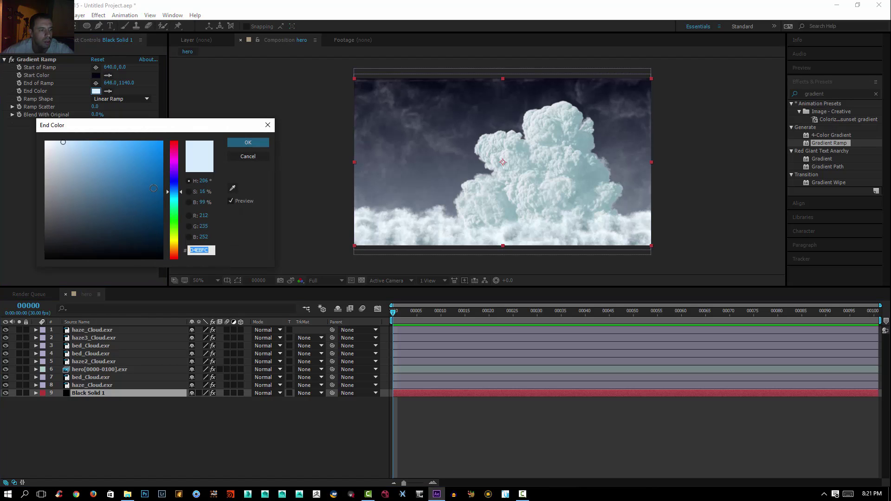
drag(64, 142, 98, 140)
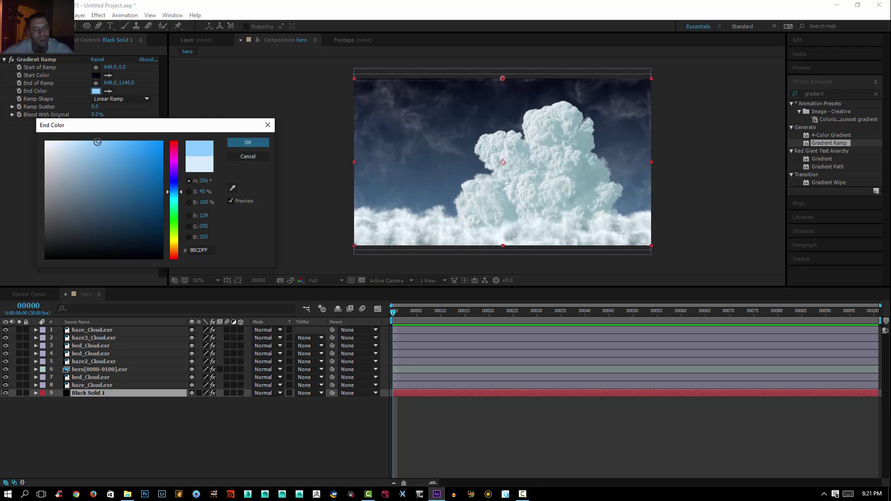
click(242, 144)
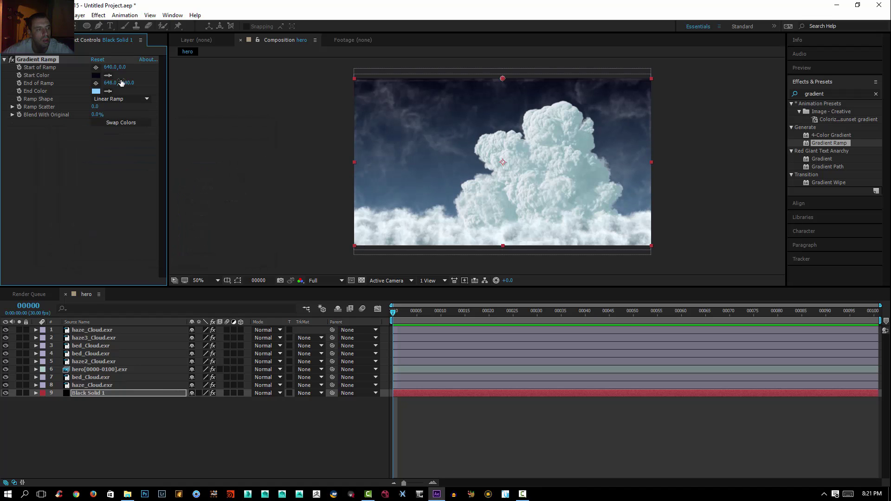
Set the Gradient Ramp's start color to very dark blue 010519
click(95, 75)
drag(153, 250, 160, 247)
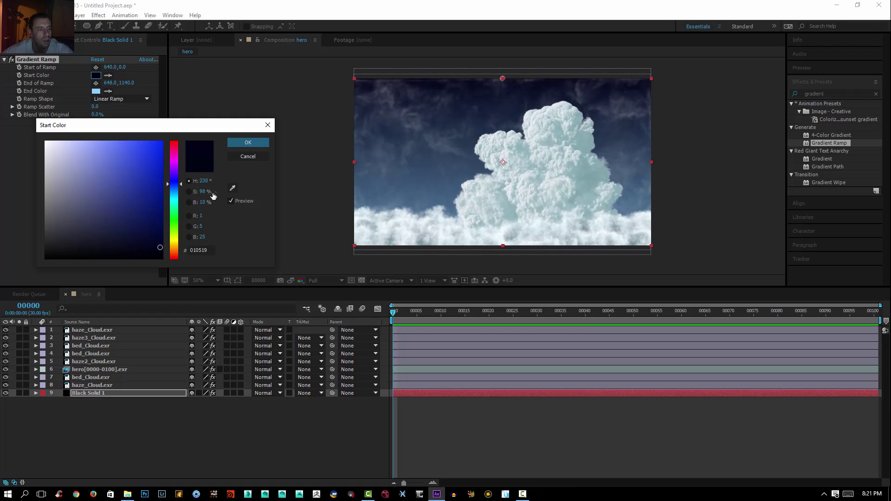
click(248, 143)
Move the Gradient Ramp's start point on Black Solid 1 down to about 628, 268
scroll(605, 217, down, 2)
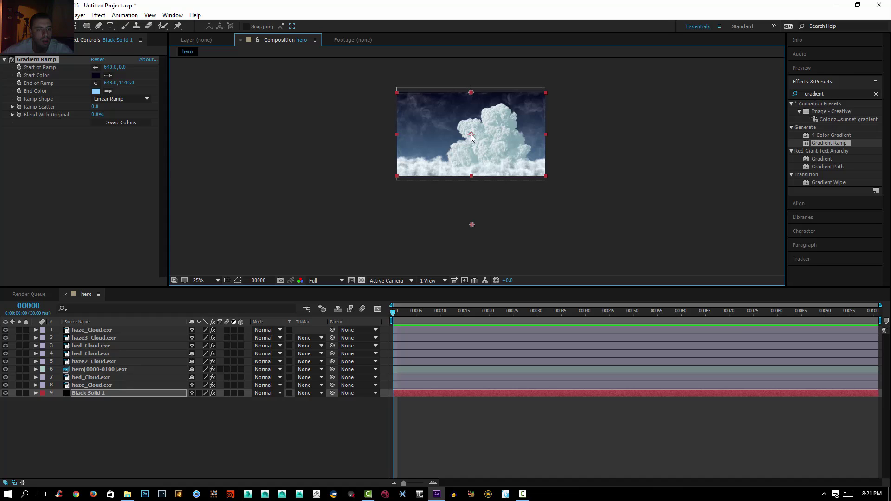
click(96, 68)
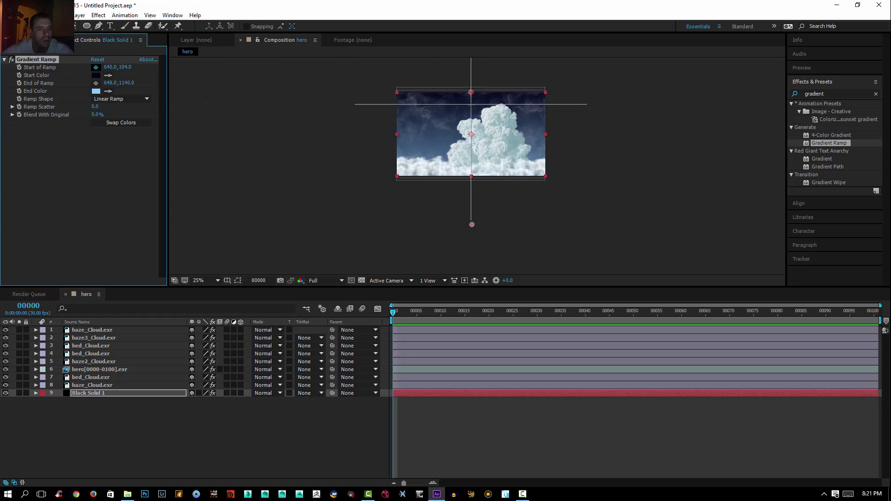
click(470, 110)
scroll(488, 166, up, 1)
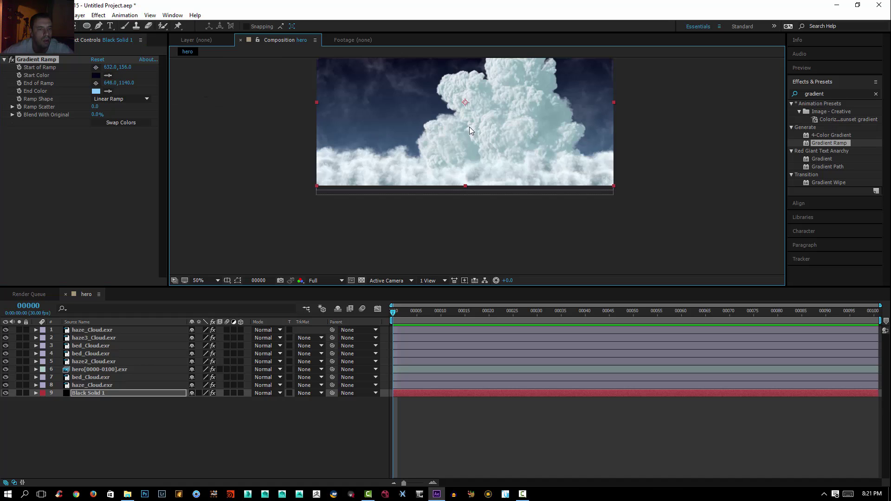
drag(470, 126, 485, 193)
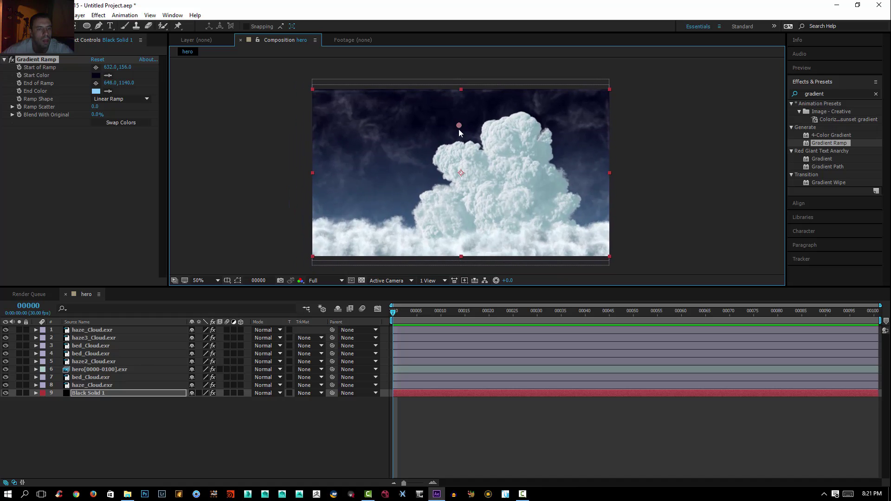
drag(459, 130, 458, 152)
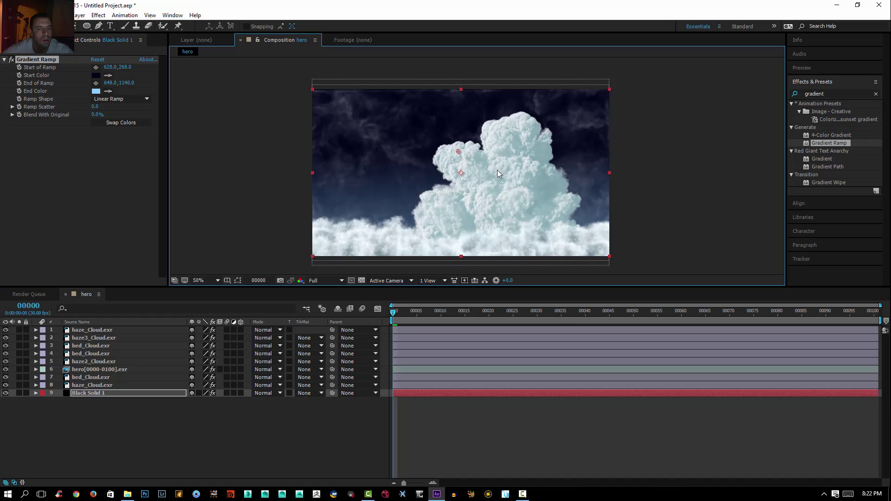
Set the Gradient Ramp's end point to about 668, 1524 and its start point to about 640, 168, then deselect the layer
scroll(480, 199, down, 2)
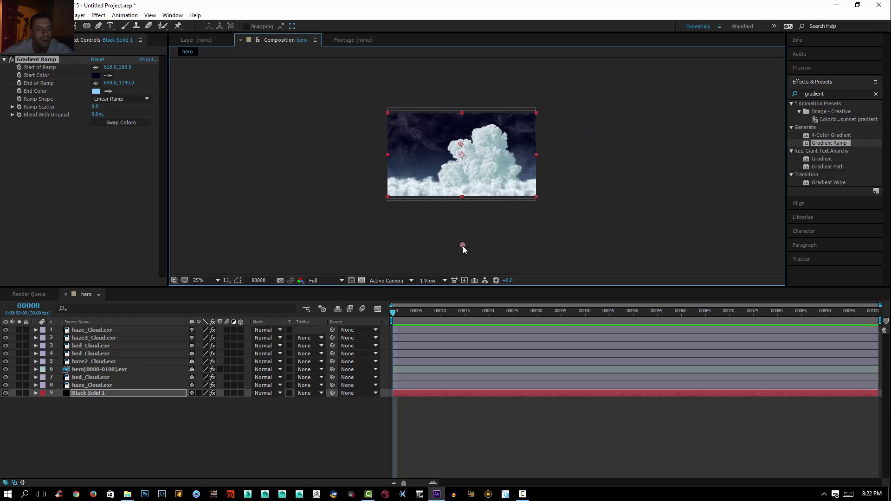
drag(463, 247, 462, 270)
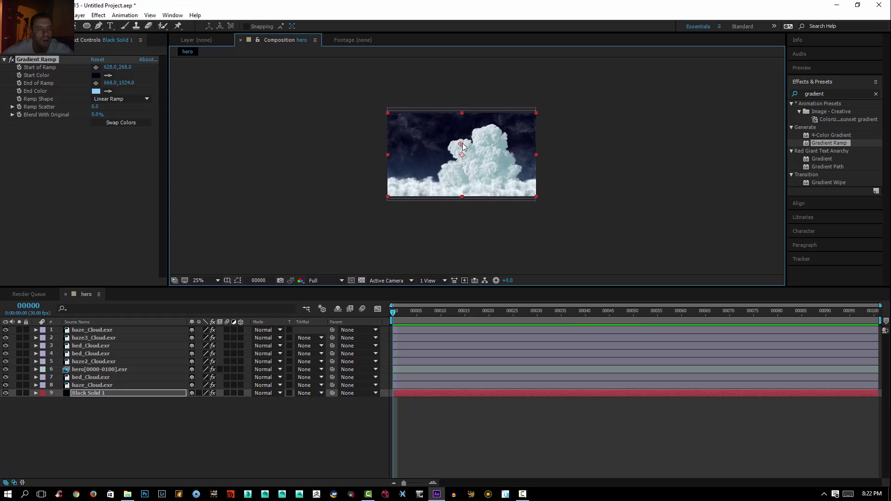
drag(460, 144, 462, 130)
scroll(462, 135, up, 2)
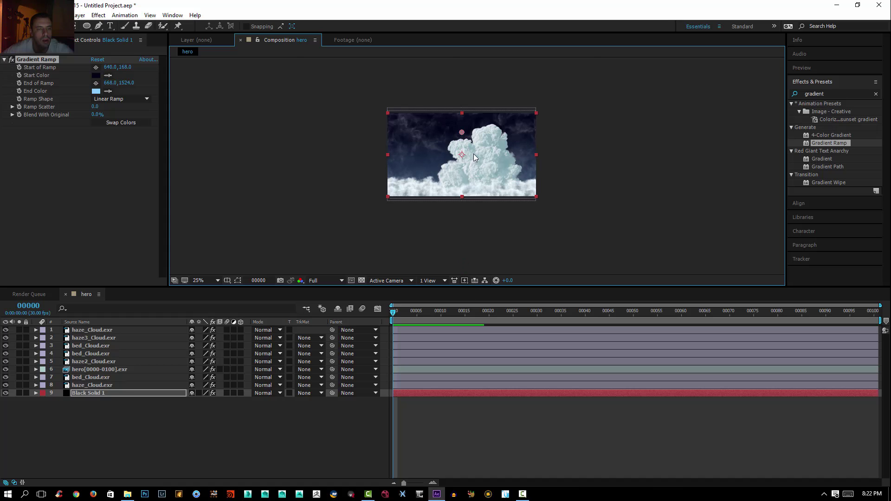
click(636, 154)
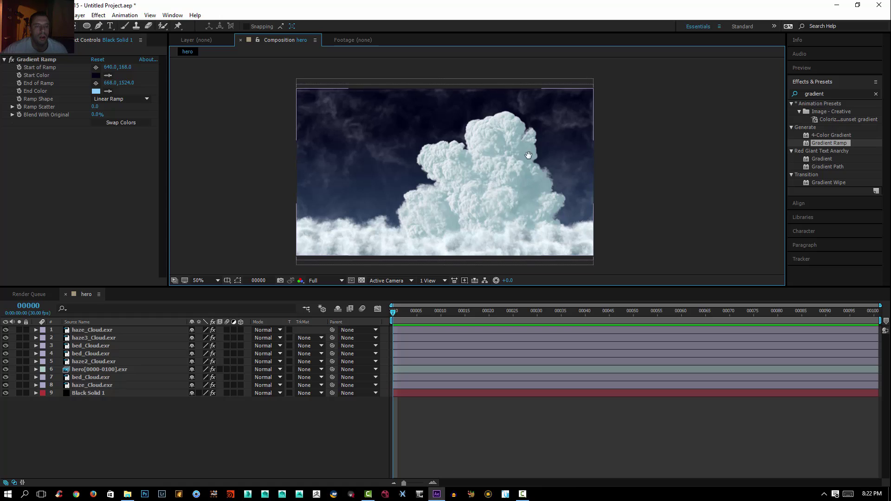
drag(523, 186, 424, 136)
drag(376, 231, 465, 185)
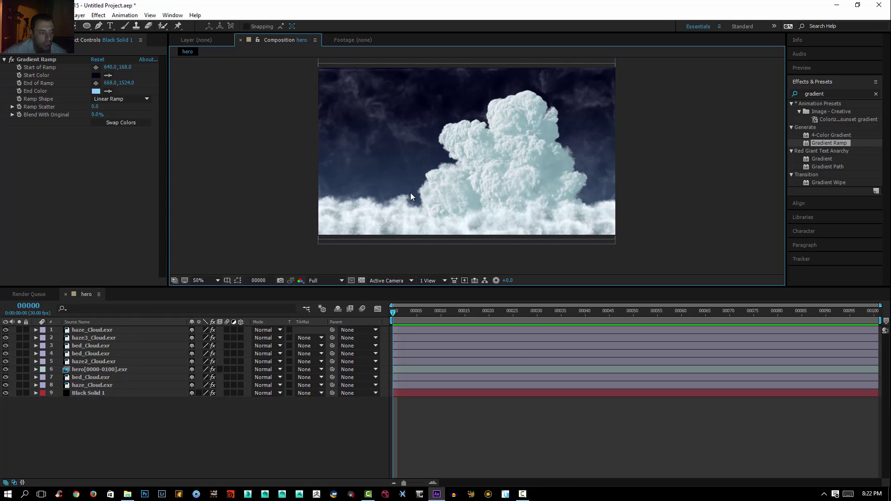
Add a new 1280 × 720 px black solid above all layers and give it an inverted, full-size elliptical mask
click(133, 415)
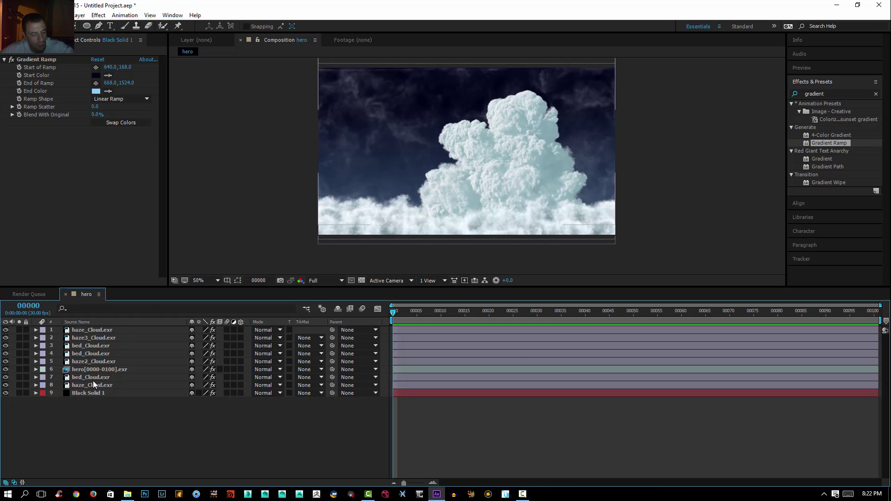
key(ctrl+y)
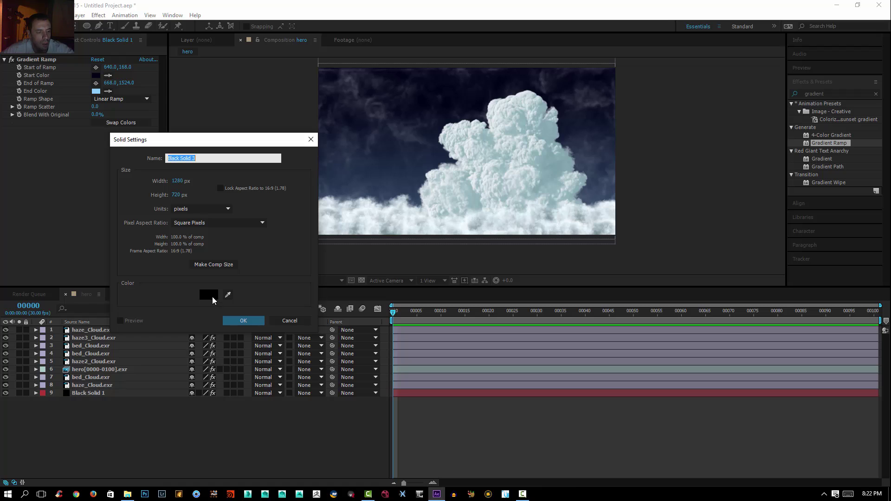
click(243, 321)
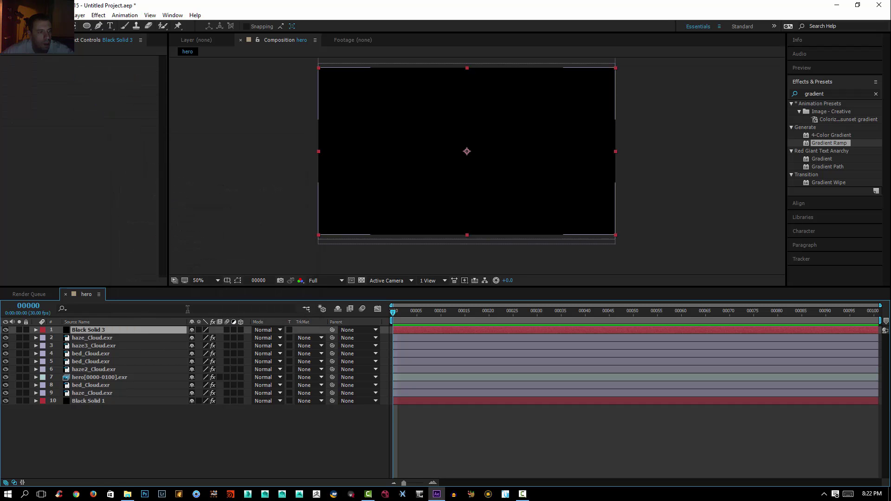
double_click(87, 25)
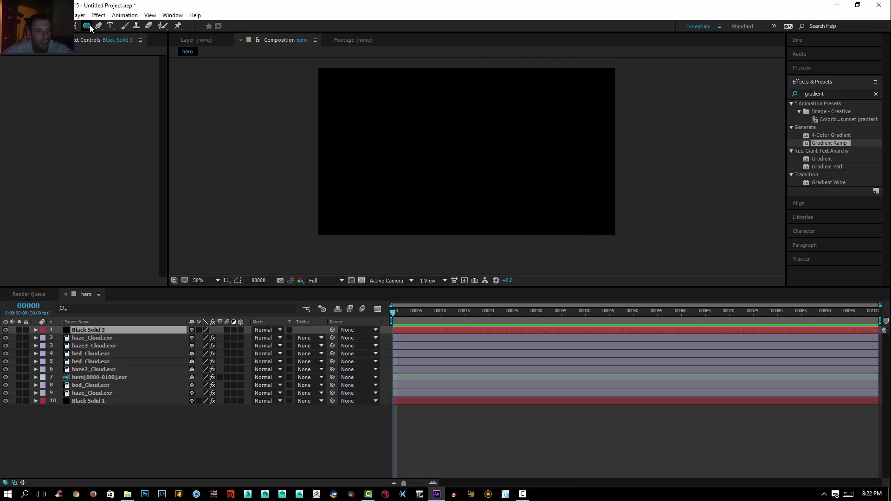
click(224, 346)
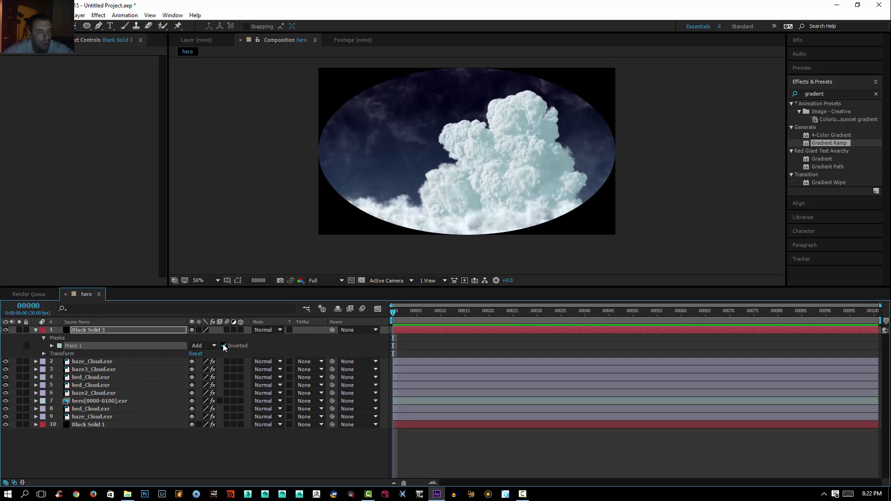
Soften the vignette mask on the black solid with a 266-pixel feather and a 135-pixel expansion, then collapse the layer
click(51, 346)
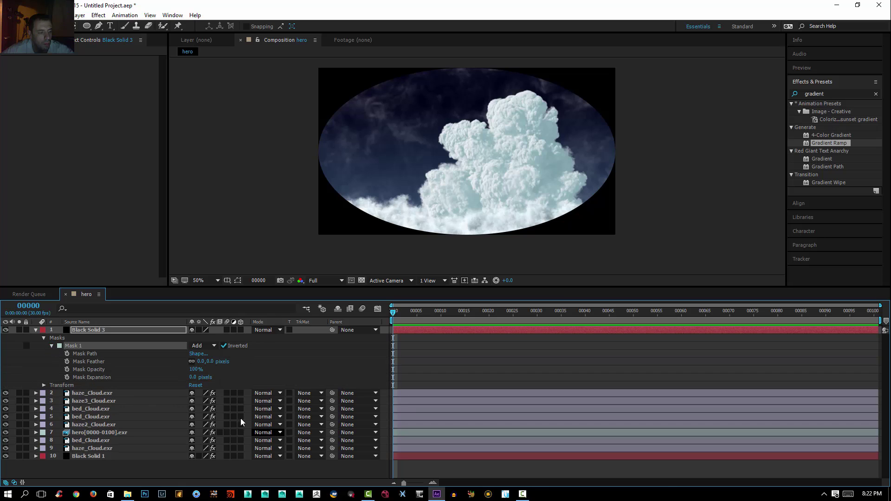
drag(202, 363, 324, 349)
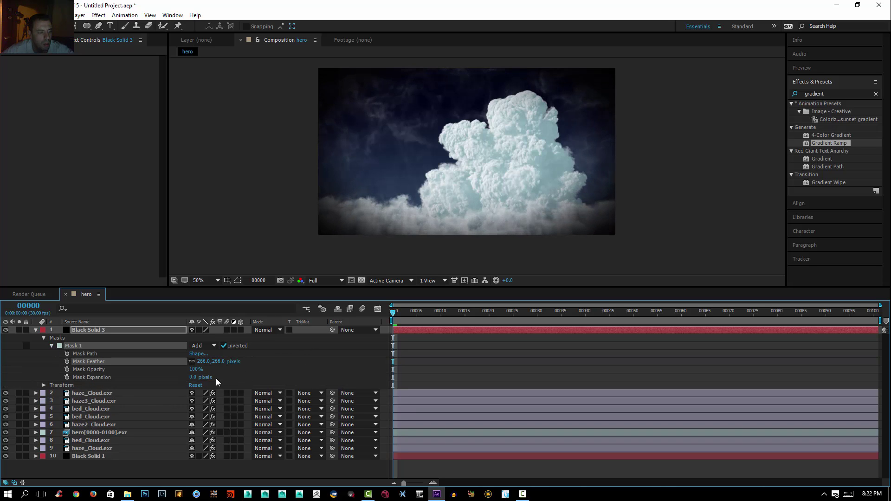
drag(195, 378, 253, 377)
key(comma)
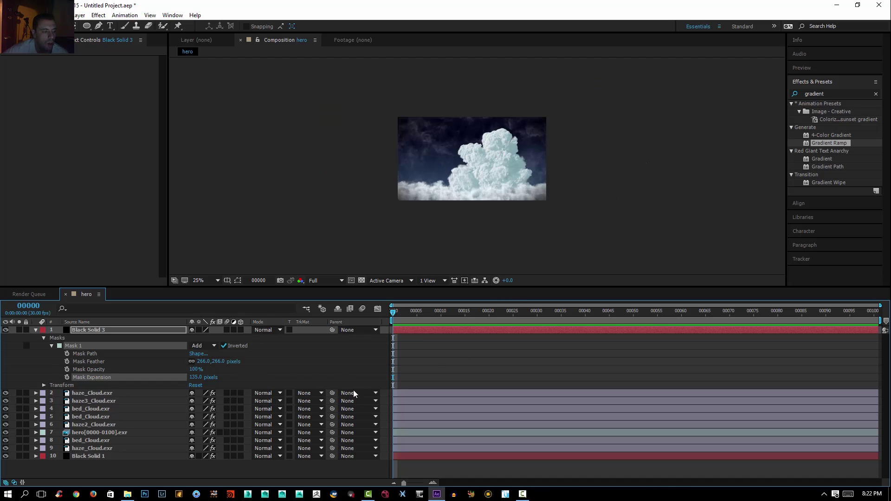
key(period)
click(36, 330)
Copy the Color Balance, Curves and Box Blur effects from the hero[0000-0100].exr layer
click(108, 377)
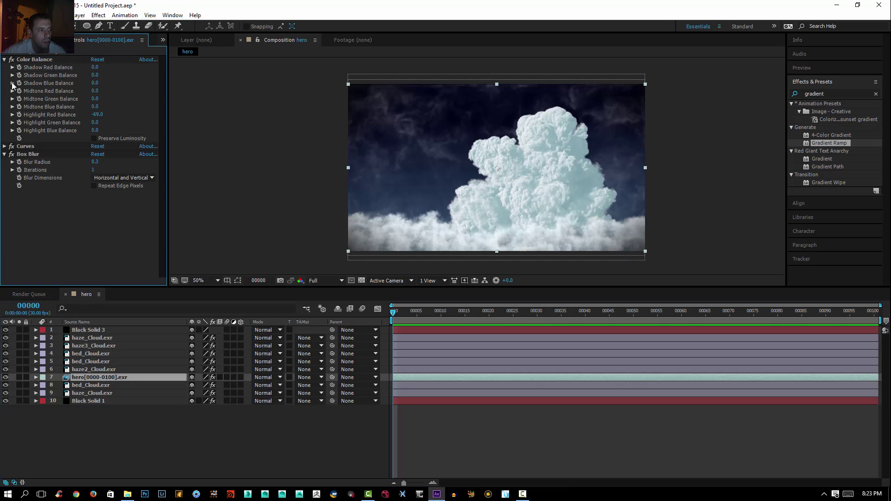
click(23, 62)
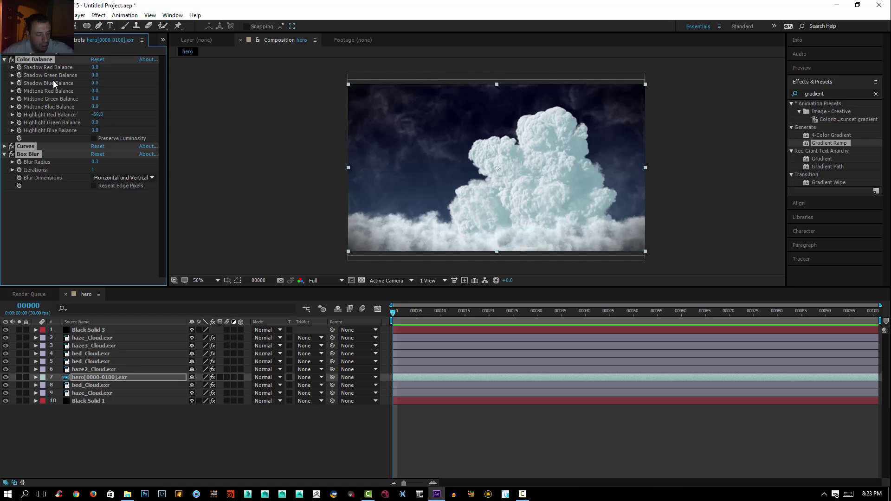
click(87, 416)
Add a second hero[0000-0100].exr sequence at the bottom of the layer stack and paste the copied effects onto it
click(22, 298)
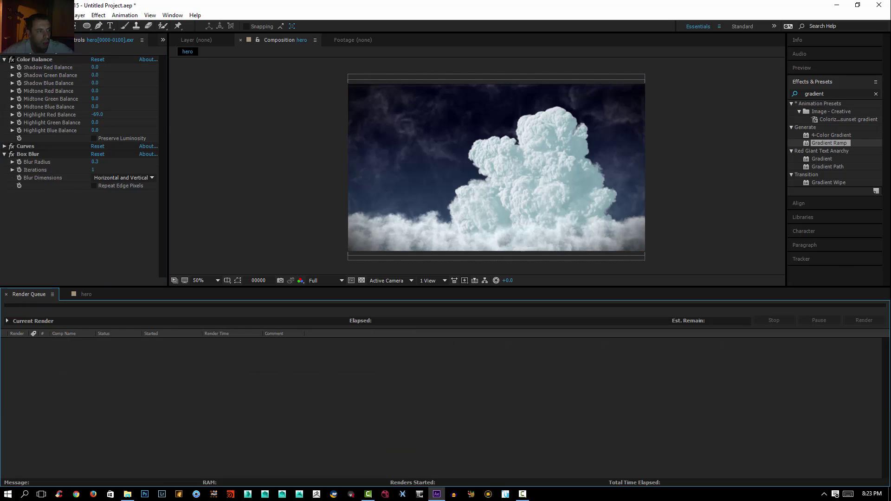
click(33, 40)
click(83, 294)
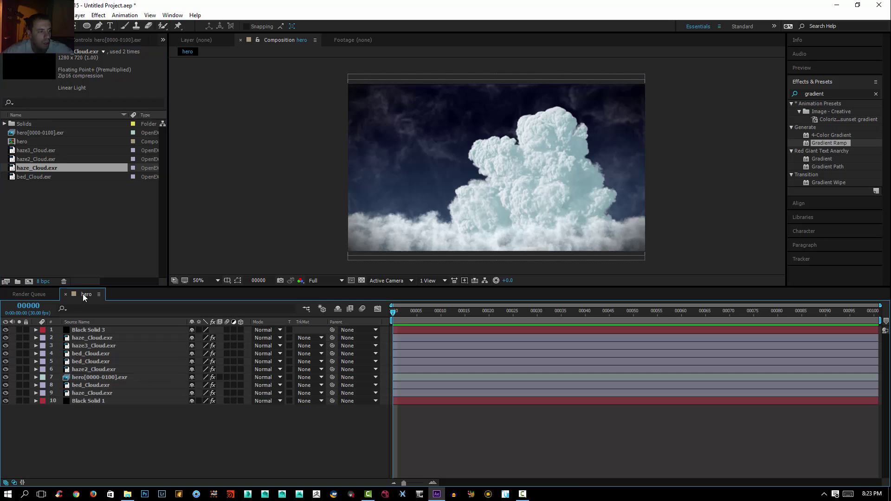
drag(29, 134, 71, 414)
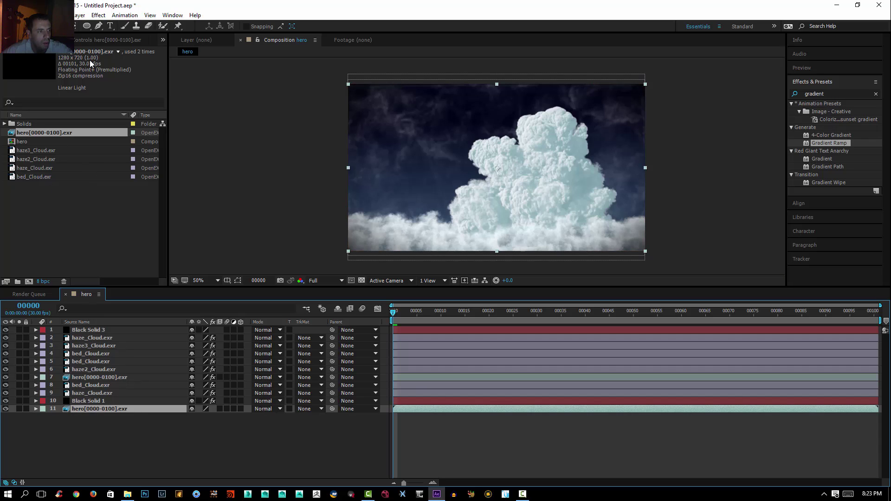
click(96, 42)
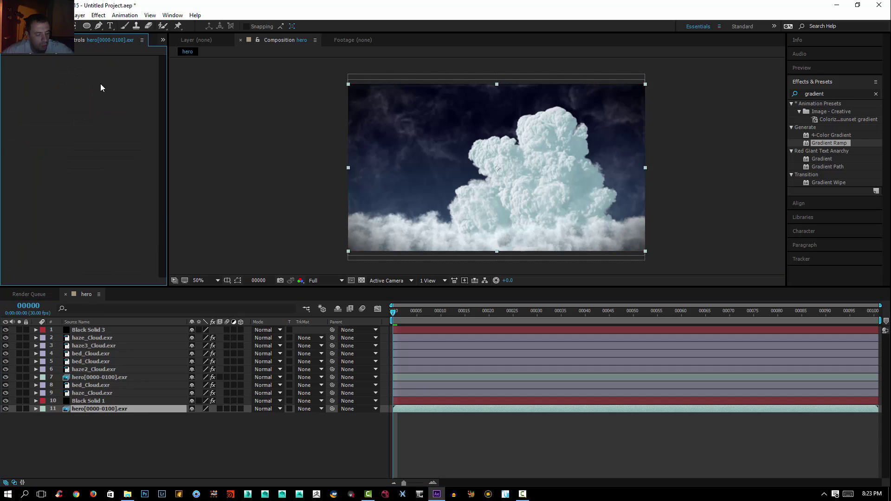
key(ctrl+v)
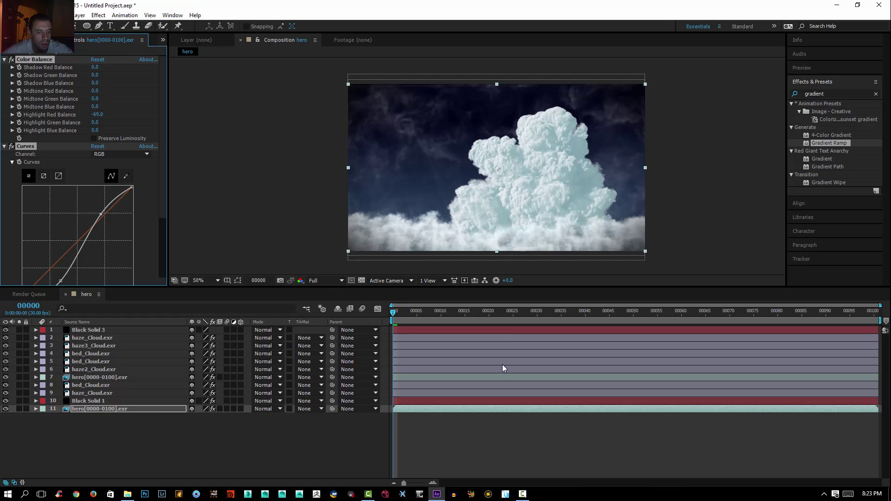
Shift the second hero[0000-0100].exr layer to position 260, 360, place it just above Black Solid 1, and preview around frame 48
drag(394, 311, 600, 311)
mouse_move(635, 409)
mouse_down()
mouse_move(508, 401)
mouse_move(641, 407)
mouse_move(623, 402)
mouse_up()
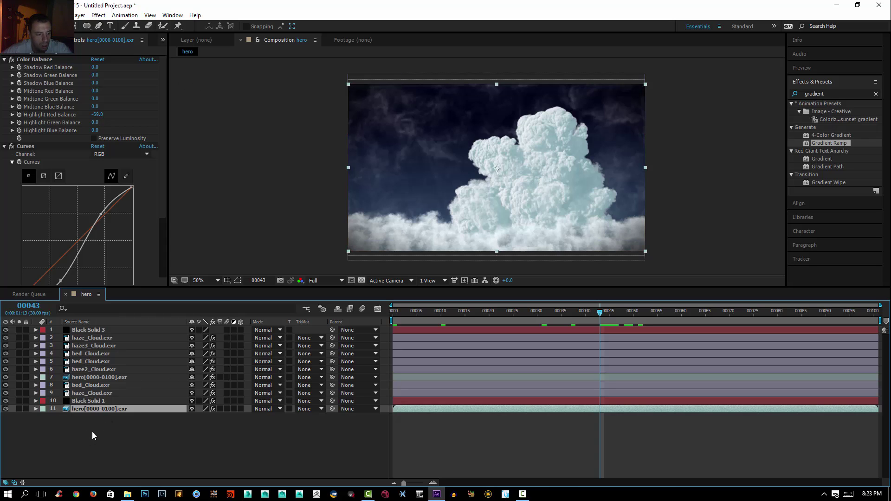
key(p)
drag(193, 421, 83, 440)
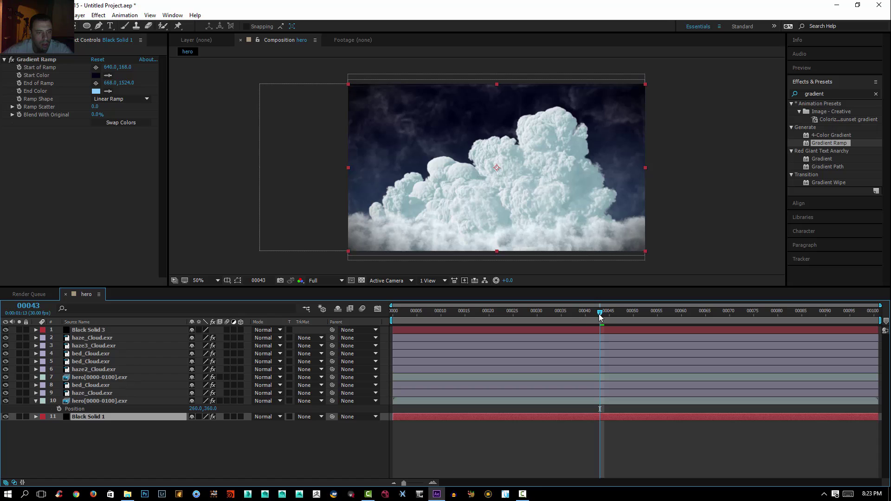
drag(575, 311, 622, 313)
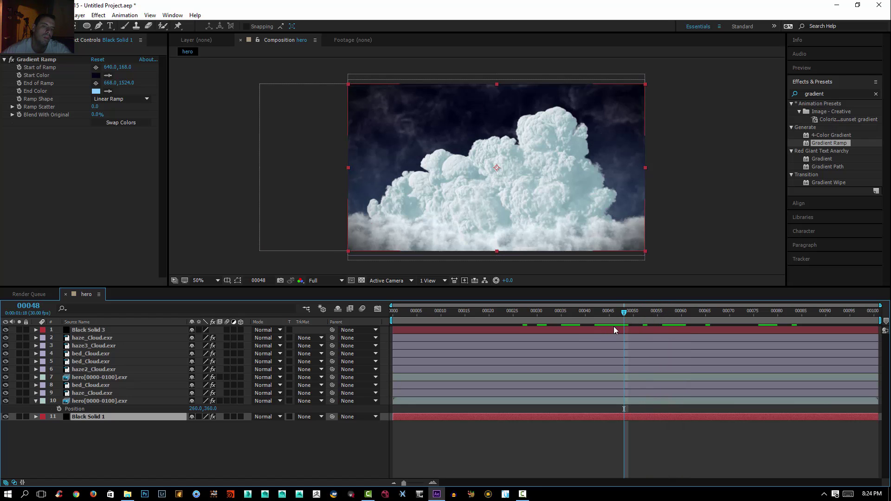